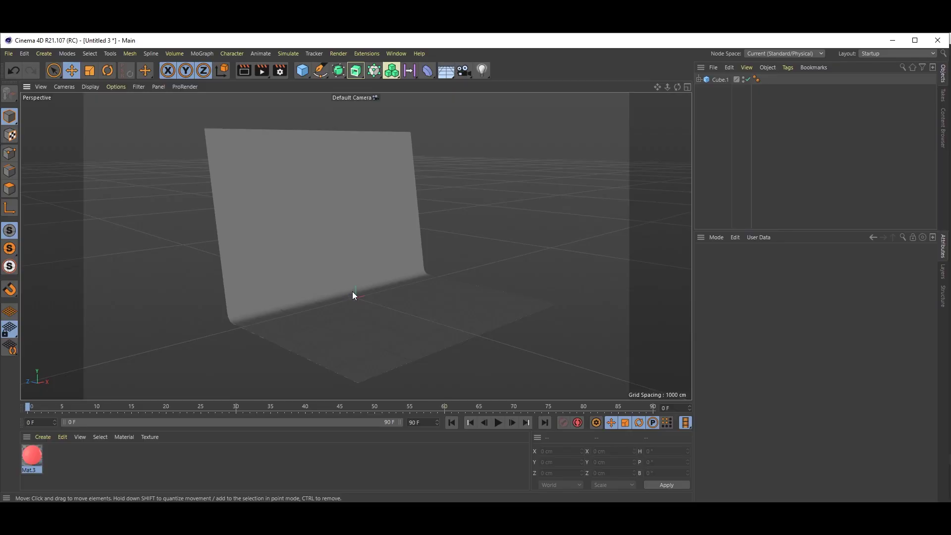
Add a text spline reading "SP" and frame it in the view.
{"action": "left_click", "coordinate": [321, 71]}
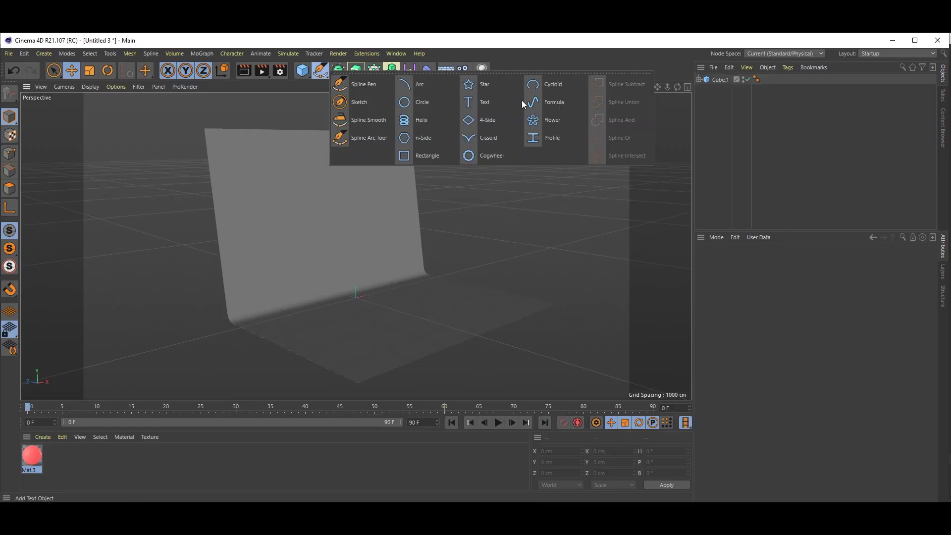
{"action": "left_click", "coordinate": [487, 102]}
{"action": "left_click", "coordinate": [746, 288]}
{"action": "key", "text": "ctrl+a"}
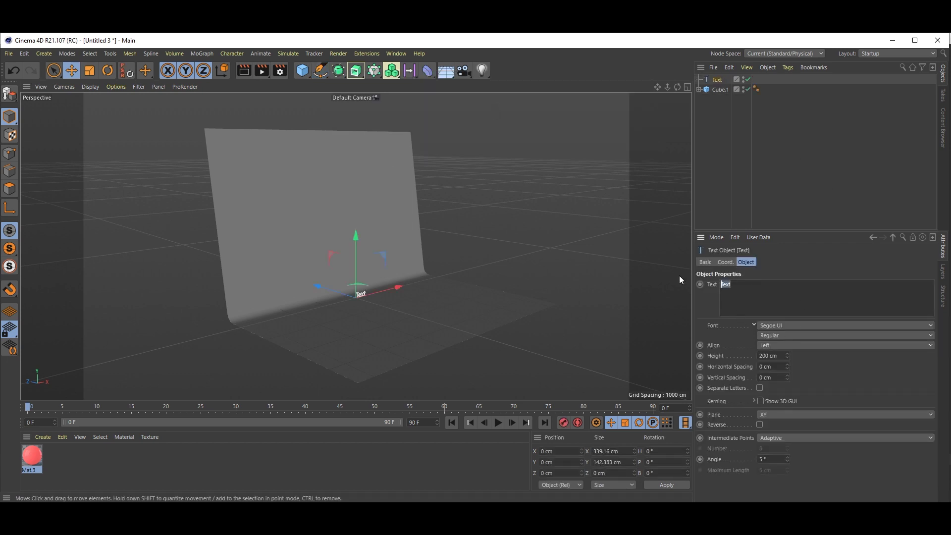
{"action": "type", "text": "SP"}
{"action": "left_click", "coordinate": [796, 261]}
{"action": "key", "text": "o"}
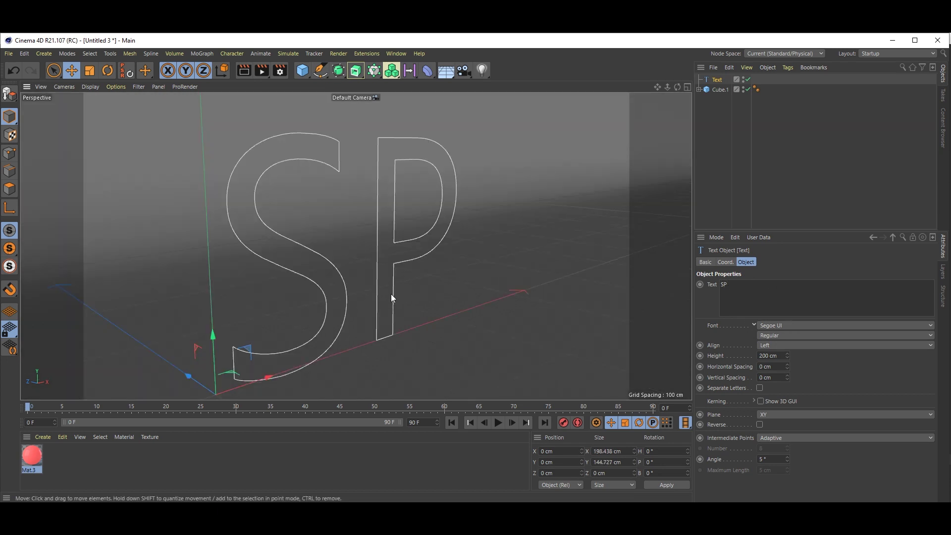
Set the text spline's font to Arial Black and its alignment to Middle.
{"action": "mouse_move", "coordinate": [389, 300]}
{"action": "left_mouse_down", "text": "alt"}
{"action": "mouse_move", "coordinate": [409, 285]}
{"action": "mouse_move", "coordinate": [345, 290]}
{"action": "mouse_move", "coordinate": [390, 299]}
{"action": "mouse_move", "coordinate": [373, 285]}
{"action": "mouse_move", "coordinate": [392, 299]}
{"action": "mouse_move", "coordinate": [375, 293]}
{"action": "left_mouse_up", "text": "alt"}
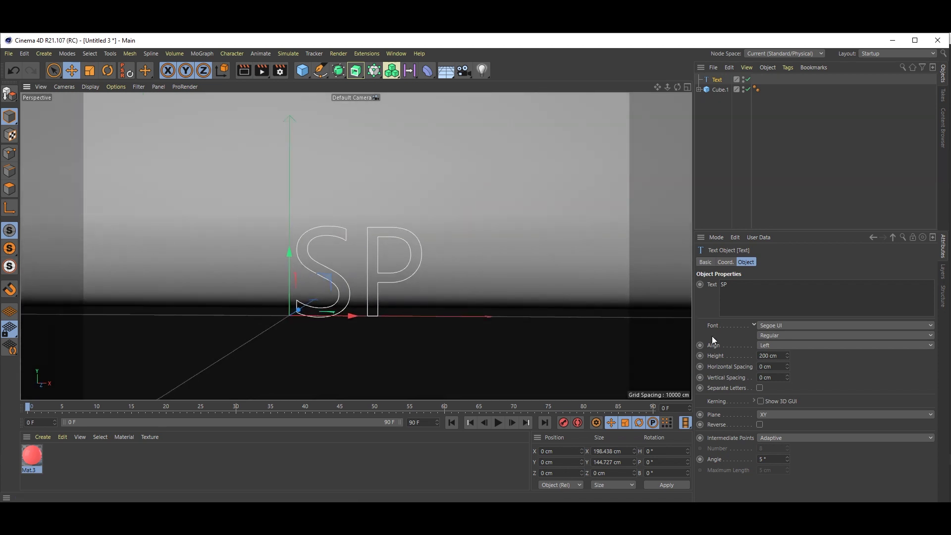
{"action": "left_click", "coordinate": [773, 325]}
{"action": "scroll", "coordinate": [798, 312], "scroll_direction": "up", "scroll_amount": 10}
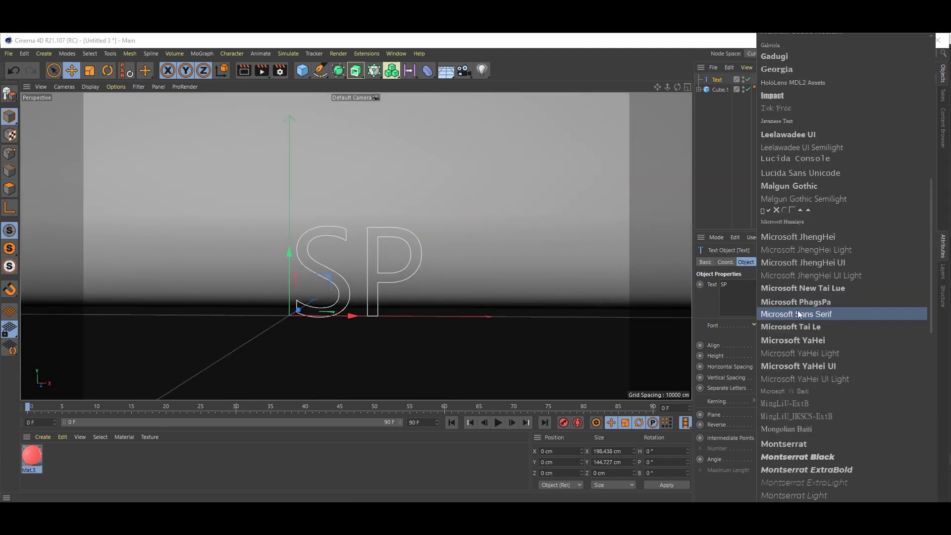
{"action": "left_click", "coordinate": [801, 54]}
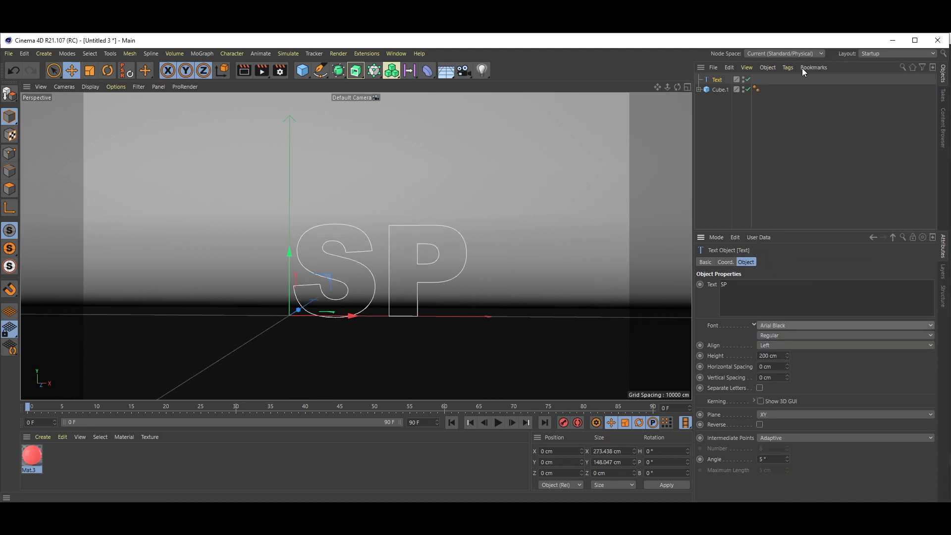
{"action": "left_click", "coordinate": [800, 344]}
{"action": "left_click", "coordinate": [792, 366]}
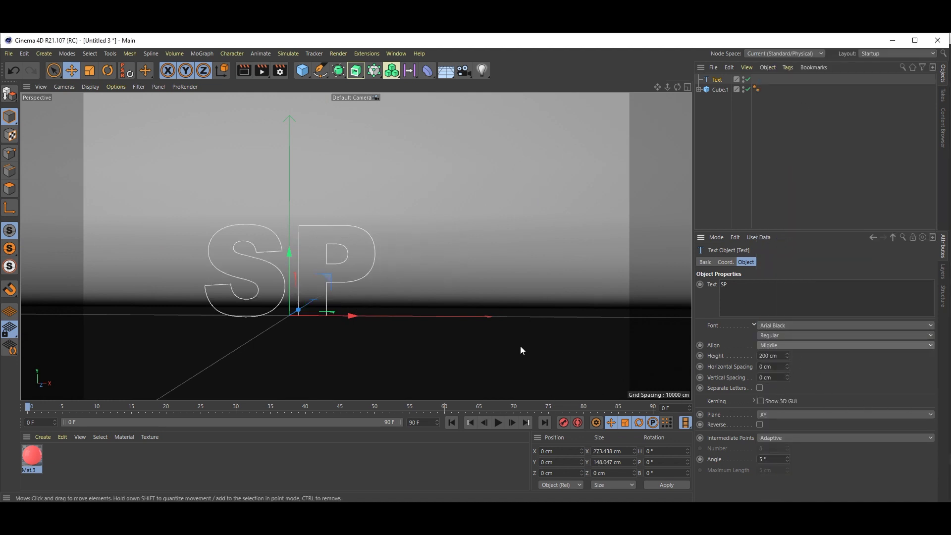
Add a plane and set its height to 40 cm.
{"action": "scroll", "coordinate": [370, 310], "scroll_direction": "up", "scroll_amount": 5}
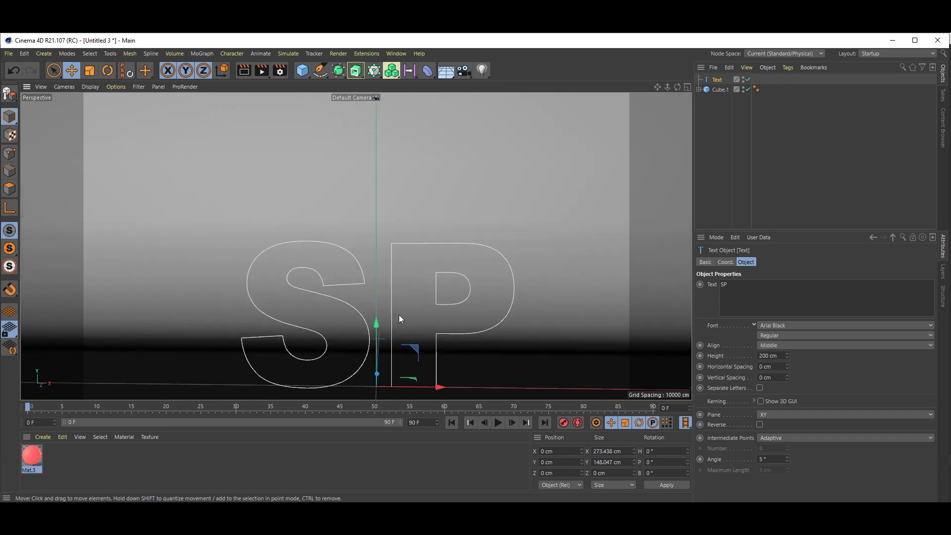
{"action": "scroll", "coordinate": [381, 301], "scroll_direction": "down", "scroll_amount": 4}
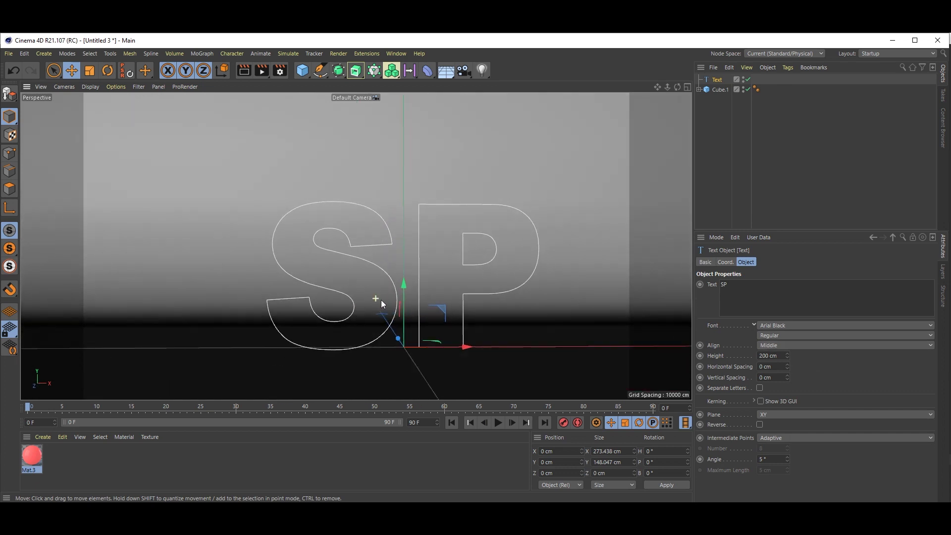
{"action": "left_click_drag", "start_coordinate": [340, 293], "coordinate": [423, 305], "text": "alt"}
{"action": "left_click", "coordinate": [304, 72]}
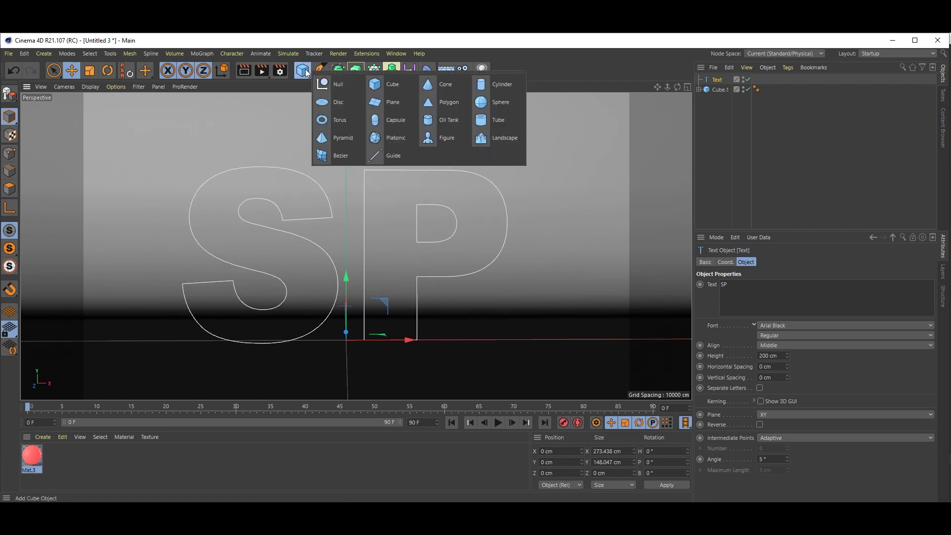
{"action": "left_click", "coordinate": [389, 102]}
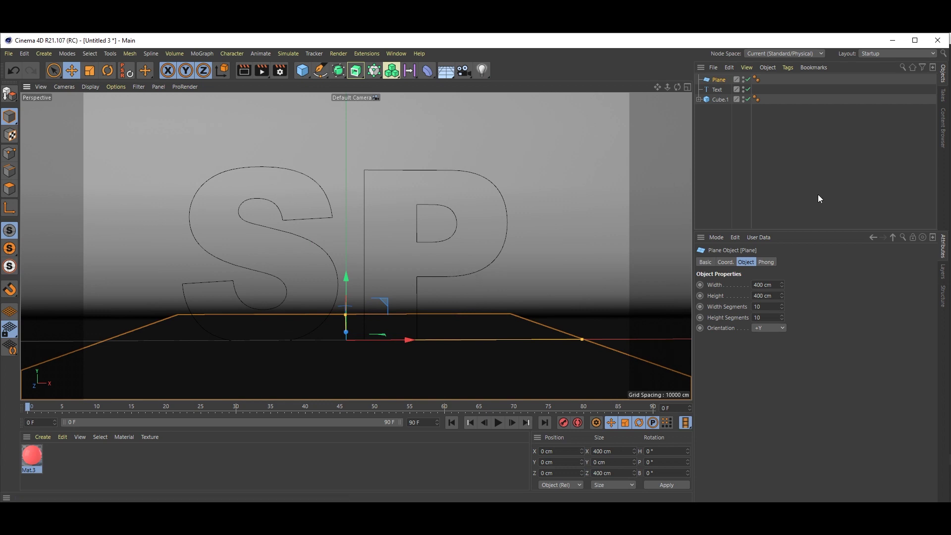
{"action": "left_click", "coordinate": [769, 297]}
{"action": "type", "text": "40"}
{"action": "key", "text": "Return"}
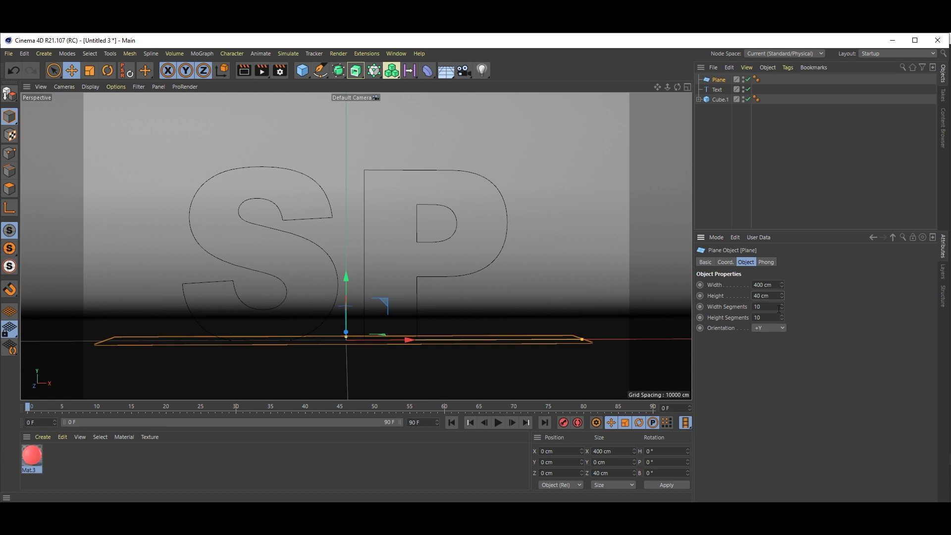
Set the plane's width segments to 140 and height segments to 1.
{"action": "left_click", "coordinate": [769, 305]}
{"action": "type", "text": "140"}
{"action": "left_click", "coordinate": [767, 317]}
{"action": "type", "text": "1"}
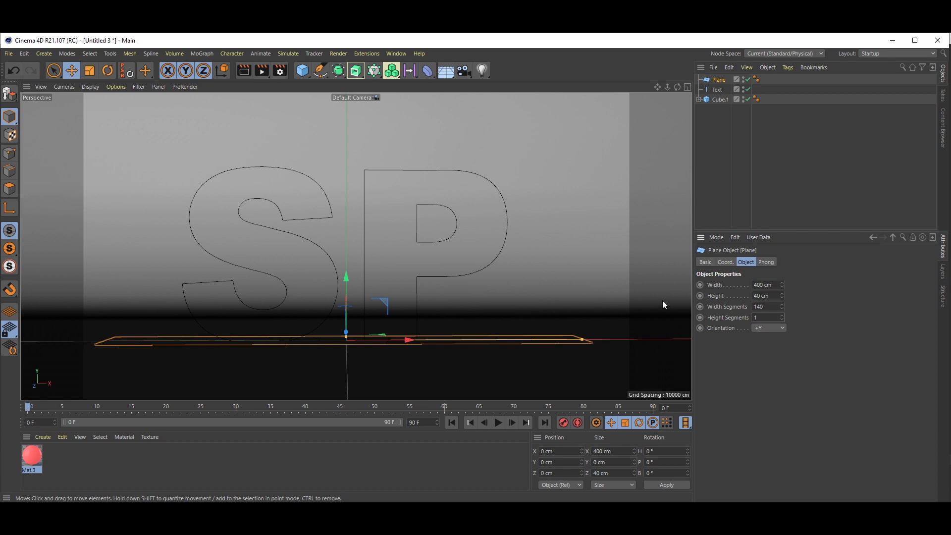
Add a Spline Wrap deformer as a child of the plane and assign the Text object as its spline.
{"action": "left_click", "coordinate": [430, 70]}
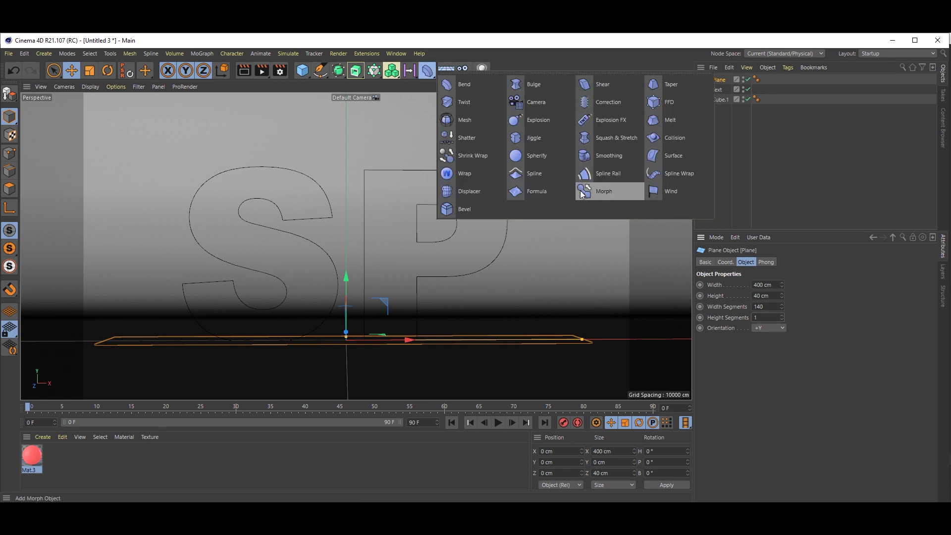
{"action": "left_click", "coordinate": [670, 175]}
{"action": "mouse_move", "coordinate": [721, 79]}
{"action": "left_mouse_down"}
{"action": "mouse_move", "coordinate": [727, 111]}
{"action": "mouse_move", "coordinate": [721, 91]}
{"action": "left_mouse_up"}
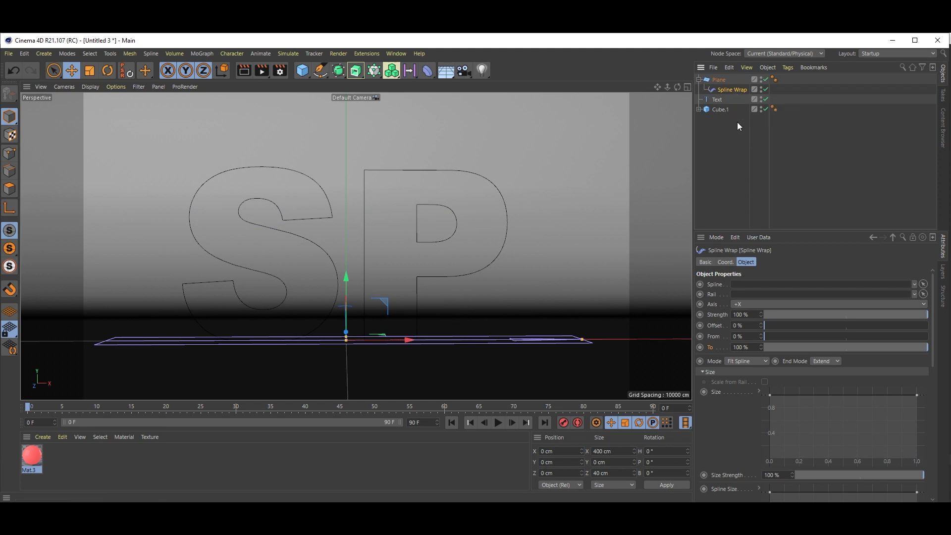
{"action": "left_click_drag", "start_coordinate": [718, 100], "coordinate": [759, 287]}
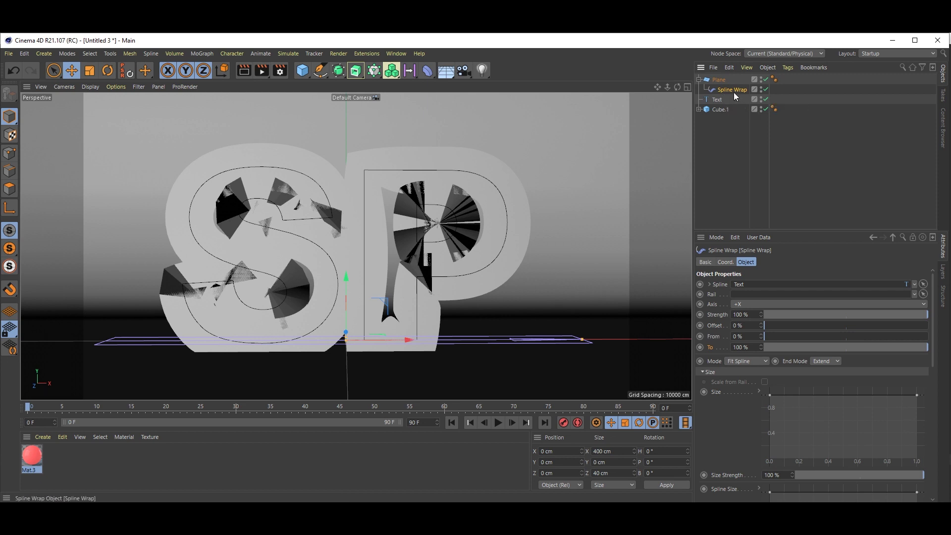
Try a plane height of 21 cm and restore it to 40 cm.
{"action": "left_click", "coordinate": [718, 80]}
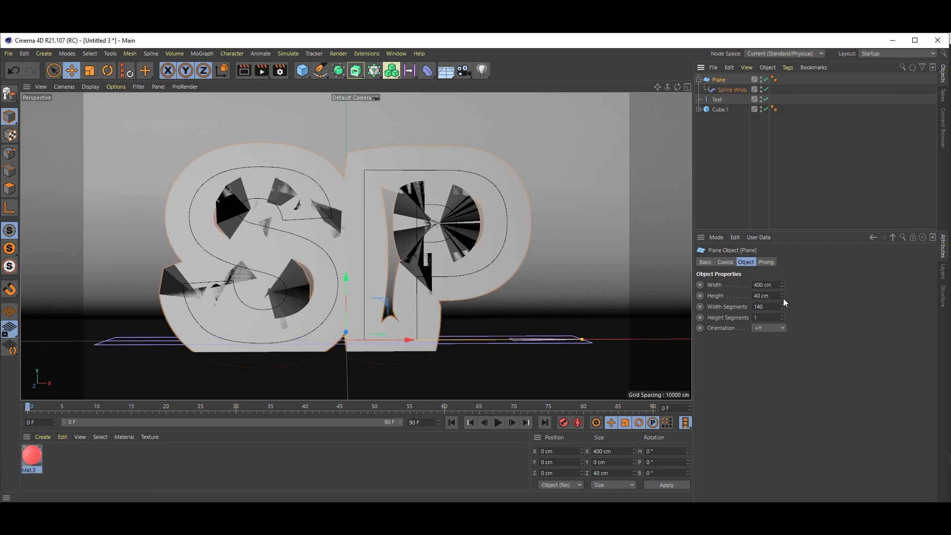
{"action": "mouse_move", "coordinate": [782, 296]}
{"action": "left_mouse_down"}
{"action": "mouse_move", "coordinate": [762, 296]}
{"action": "mouse_move", "coordinate": [778, 296]}
{"action": "left_mouse_up"}
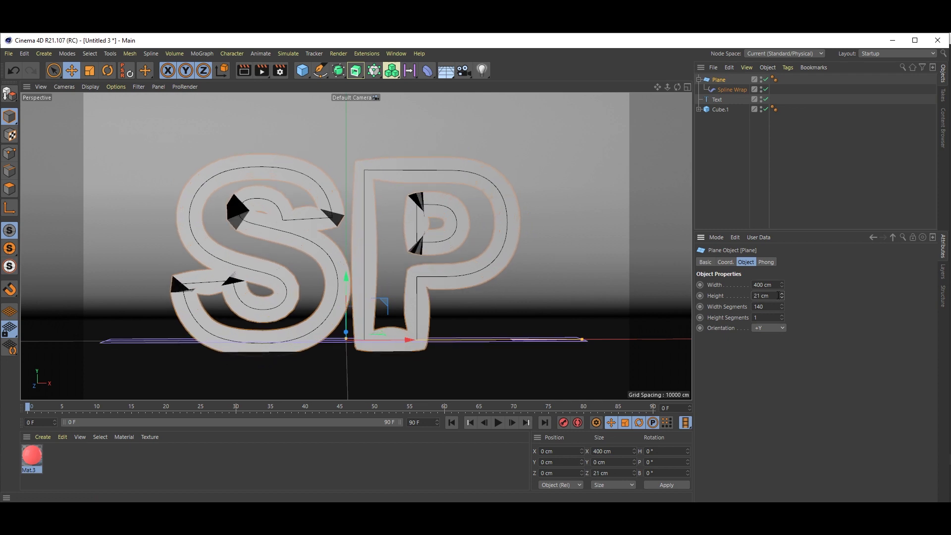
{"action": "double_click", "coordinate": [766, 295]}
{"action": "type", "text": "40"}
{"action": "key", "text": "Return"}
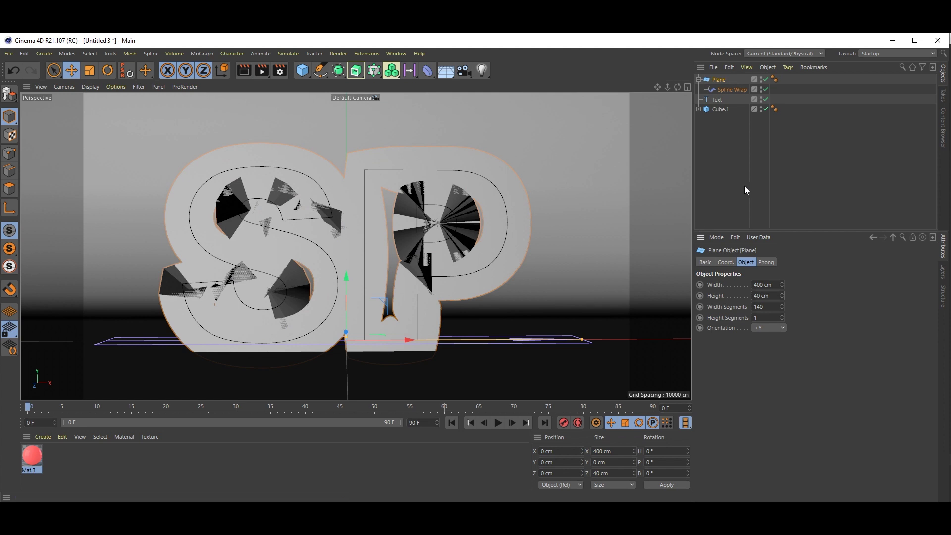
Taper the Spline Wrap's Size curve by lowering its end point to 0.
{"action": "left_click", "coordinate": [729, 90]}
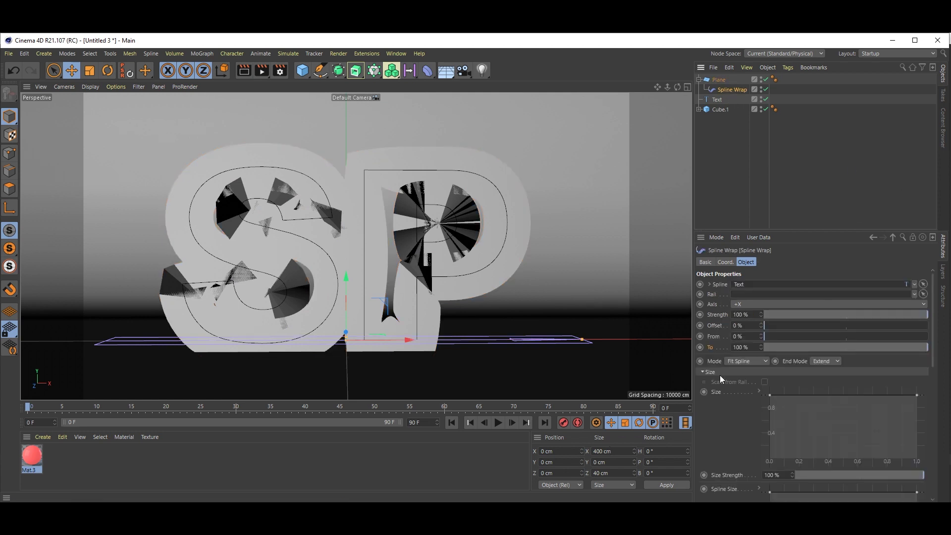
{"action": "left_click", "coordinate": [704, 373]}
{"action": "left_click", "coordinate": [703, 373]}
{"action": "left_click_drag", "start_coordinate": [919, 398], "coordinate": [920, 462]}
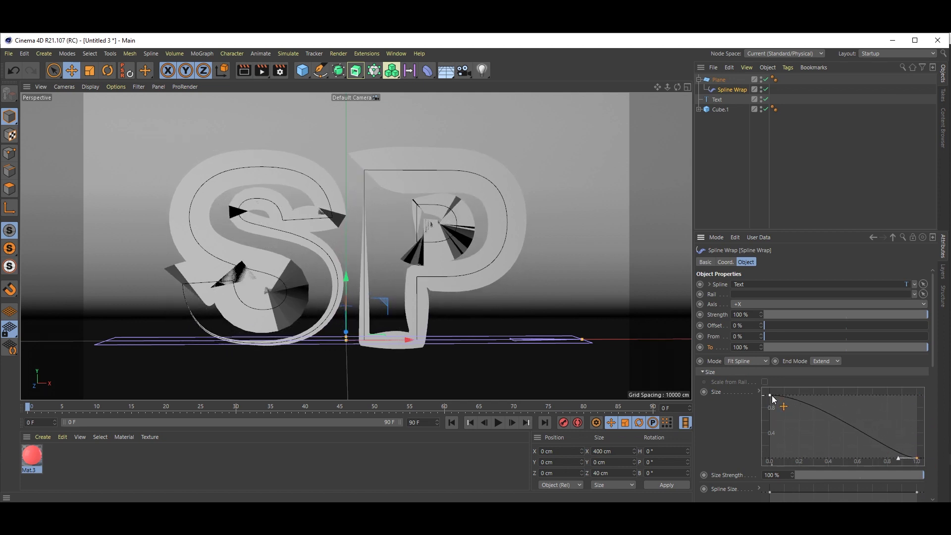
Lower both the start and end points of the Spline Wrap's Spline Size curve to 0.
{"action": "scroll", "coordinate": [720, 420], "scroll_direction": "down", "scroll_amount": 5}
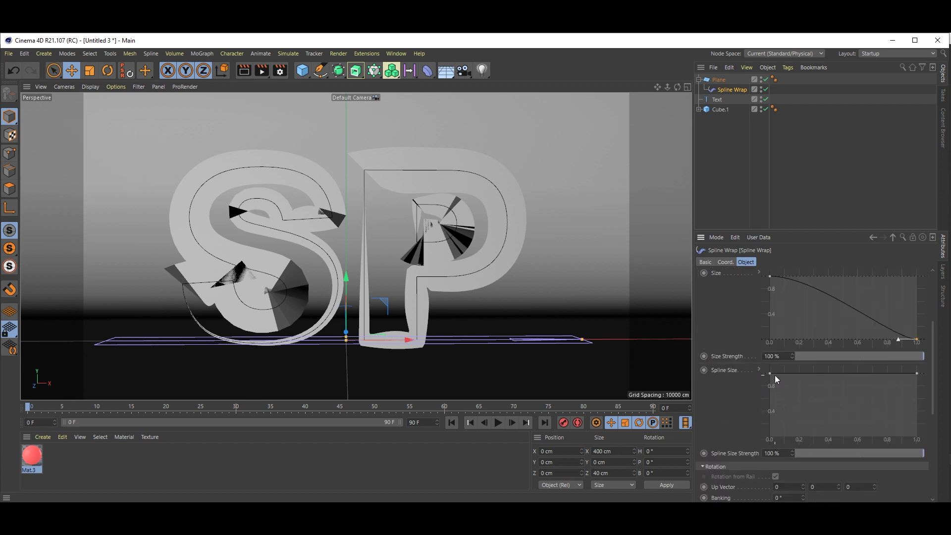
{"action": "left_click_drag", "start_coordinate": [770, 373], "coordinate": [771, 442]}
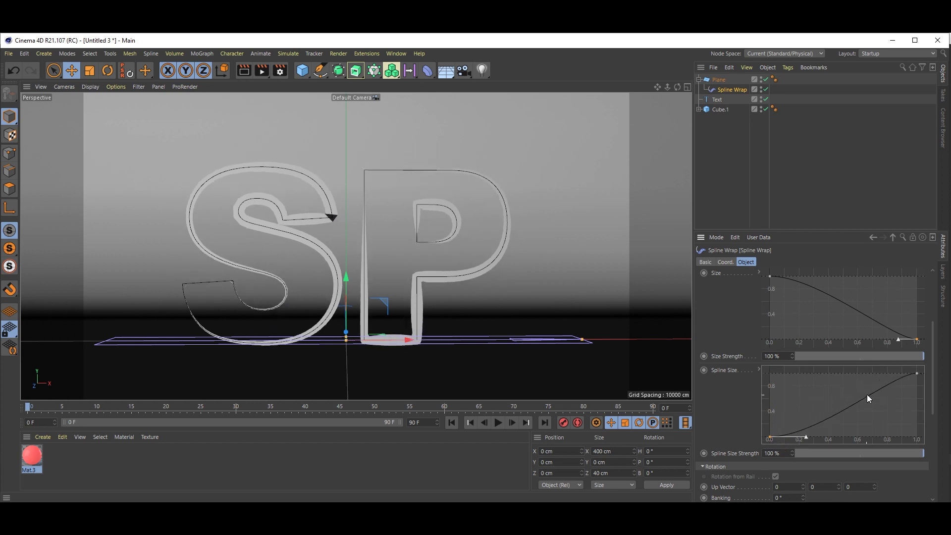
{"action": "left_click_drag", "start_coordinate": [917, 372], "coordinate": [916, 437]}
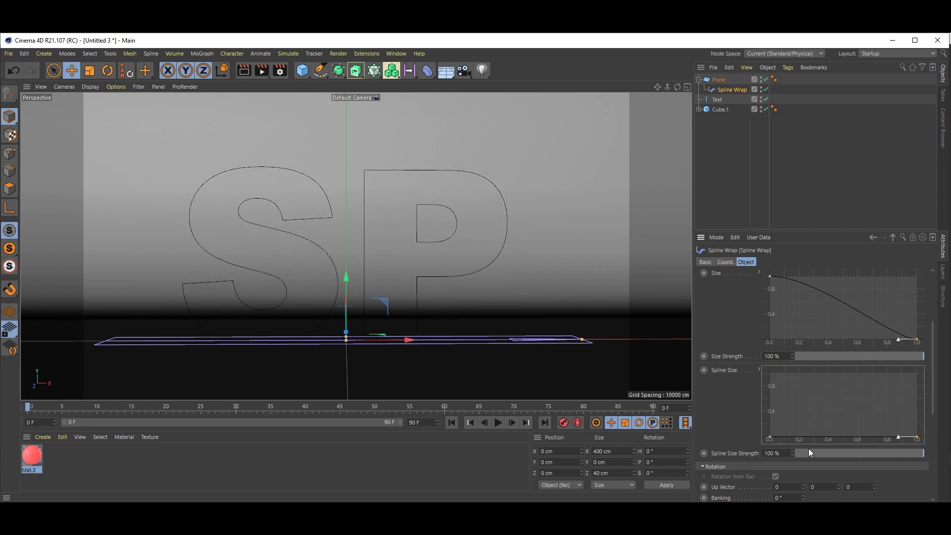
Shape the Spline Size curve into an arch by raising the tangents of its start and end points.
{"action": "left_click", "coordinate": [769, 437]}
{"action": "left_click_drag", "start_coordinate": [807, 436], "coordinate": [820, 373]}
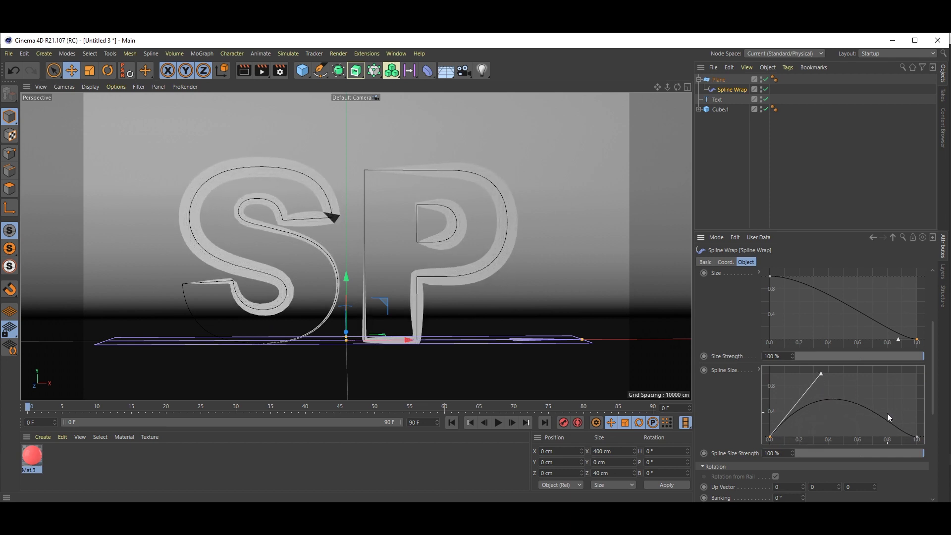
{"action": "left_click", "coordinate": [917, 437]}
{"action": "left_click_drag", "start_coordinate": [899, 434], "coordinate": [894, 410]}
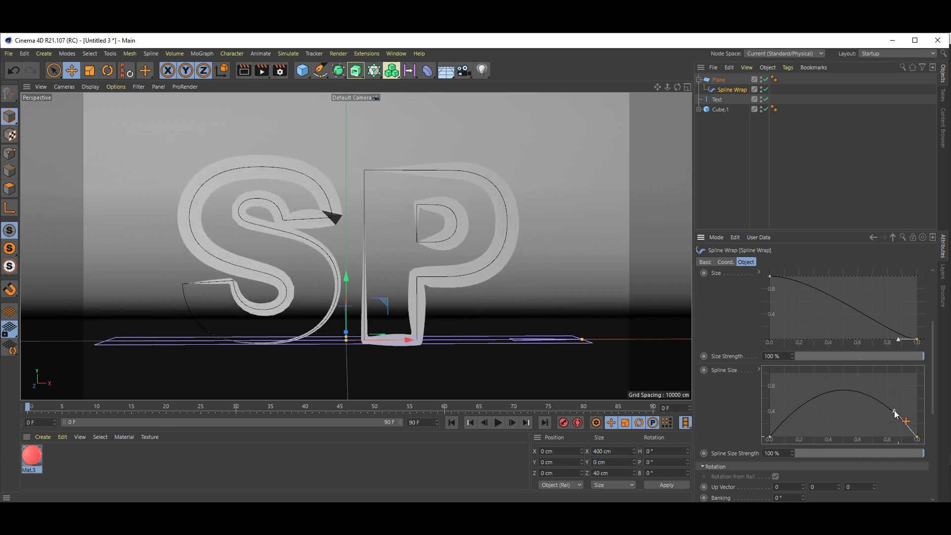
{"action": "left_click", "coordinate": [771, 438]}
{"action": "mouse_move", "coordinate": [819, 371]}
{"action": "left_mouse_down"}
{"action": "mouse_move", "coordinate": [804, 388]}
{"action": "mouse_move", "coordinate": [806, 378]}
{"action": "left_mouse_up"}
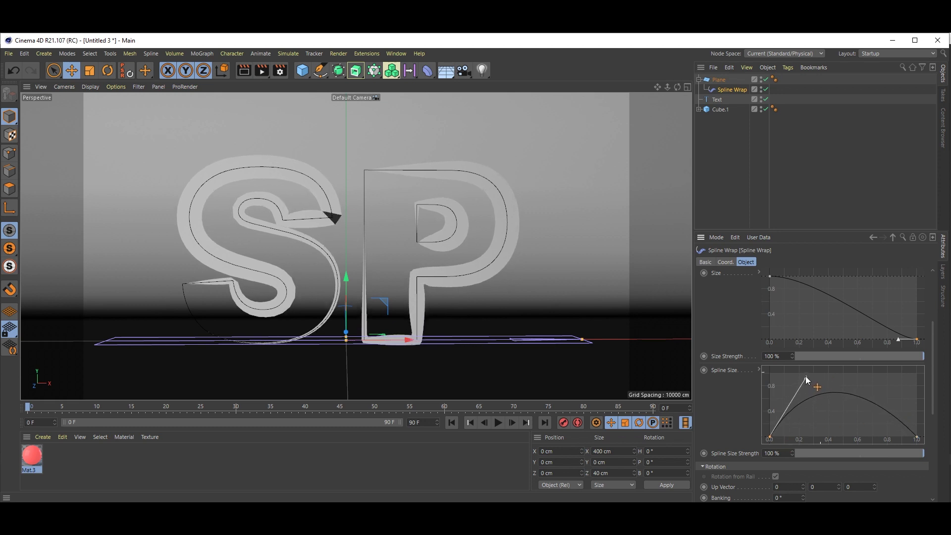
{"action": "left_click", "coordinate": [915, 435]}
{"action": "left_click", "coordinate": [919, 438]}
{"action": "left_click_drag", "start_coordinate": [891, 414], "coordinate": [908, 409]}
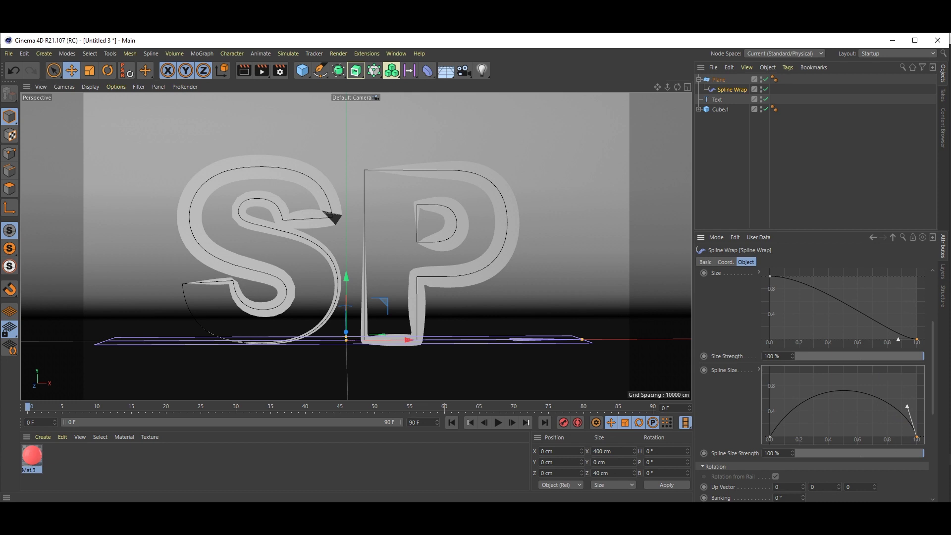
Bend the Spline Wrap's Rotation curve into an arch by raising the tangents of its start and end points.
{"action": "scroll", "coordinate": [723, 451], "scroll_direction": "down", "scroll_amount": 5}
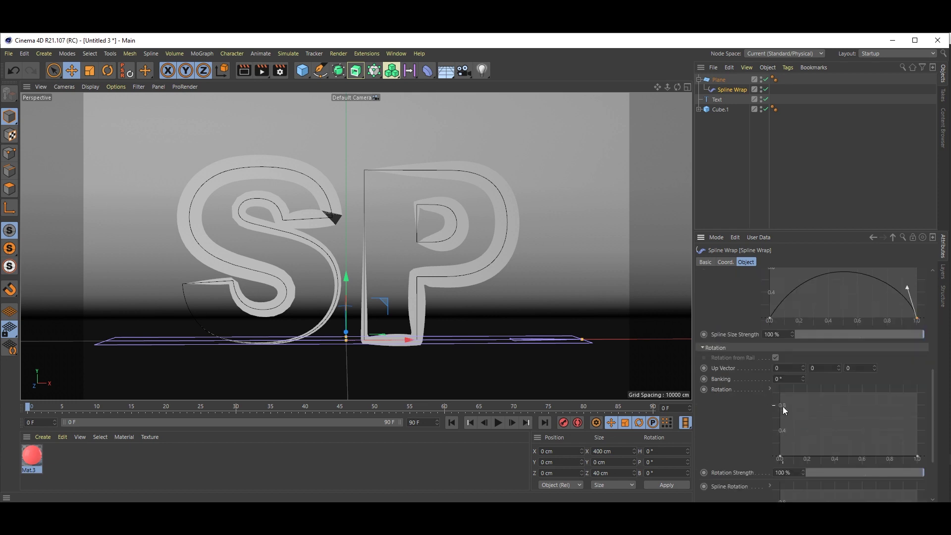
{"action": "scroll", "coordinate": [721, 399], "scroll_direction": "down", "scroll_amount": 3}
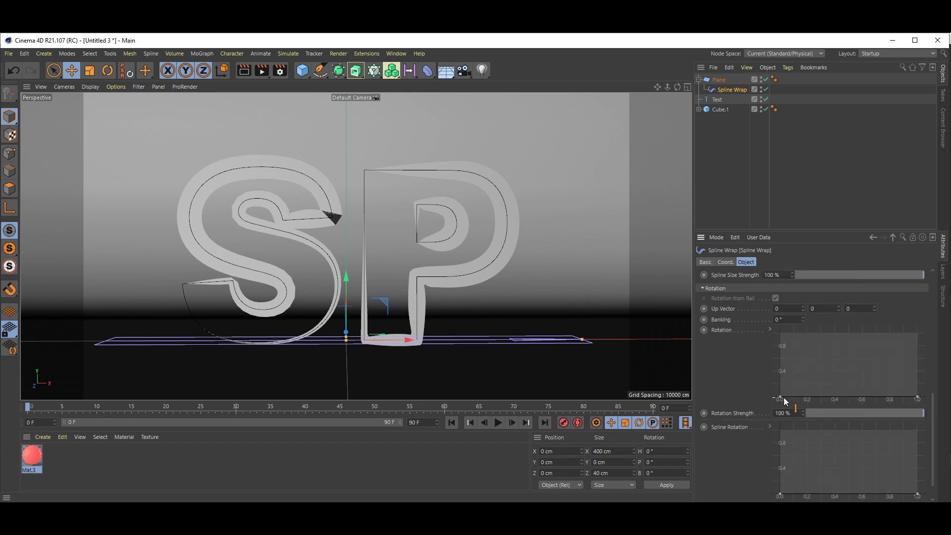
{"action": "left_click_drag", "start_coordinate": [781, 398], "coordinate": [828, 324]}
{"action": "left_click_drag", "start_coordinate": [918, 399], "coordinate": [887, 379]}
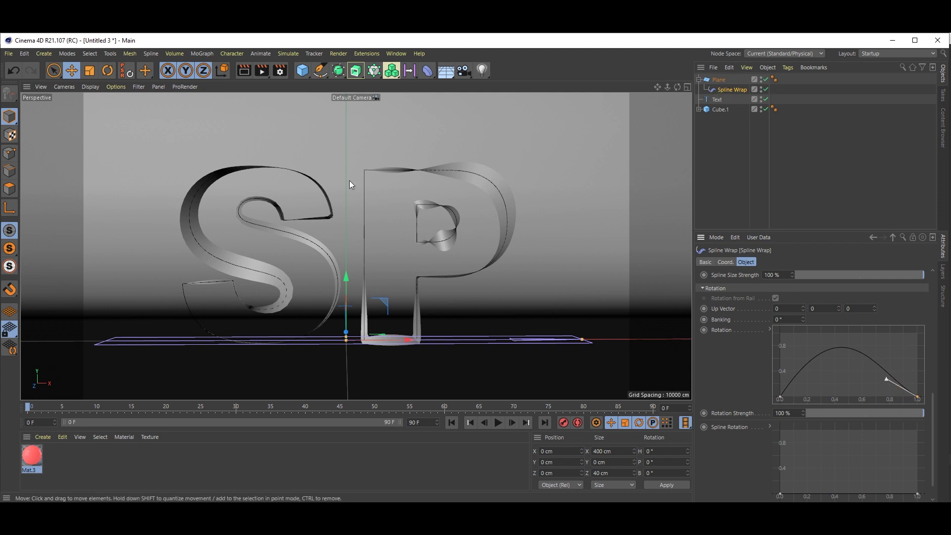
Add a Displacer as a child of the plane, above the Spline Wrap, and give it a Noise shader.
{"action": "left_click", "coordinate": [427, 71]}
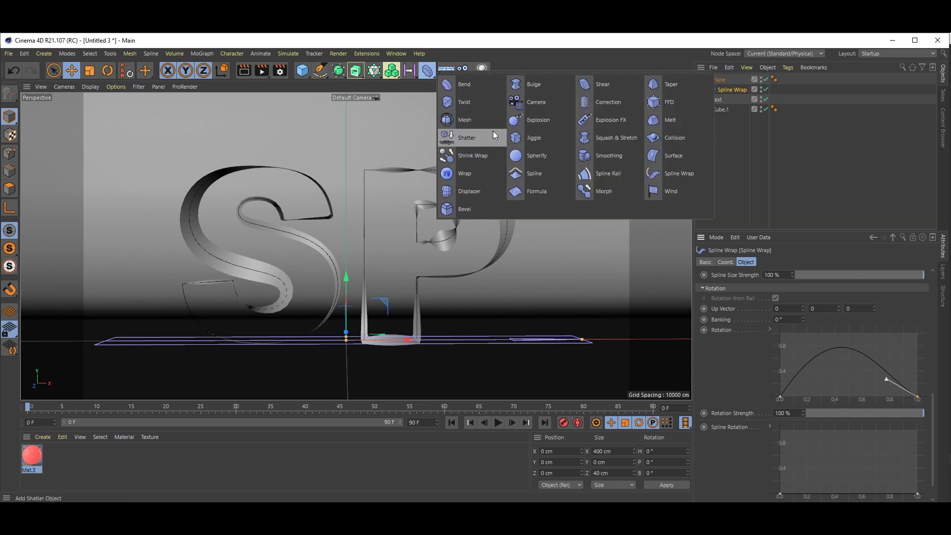
{"action": "left_click", "coordinate": [475, 195]}
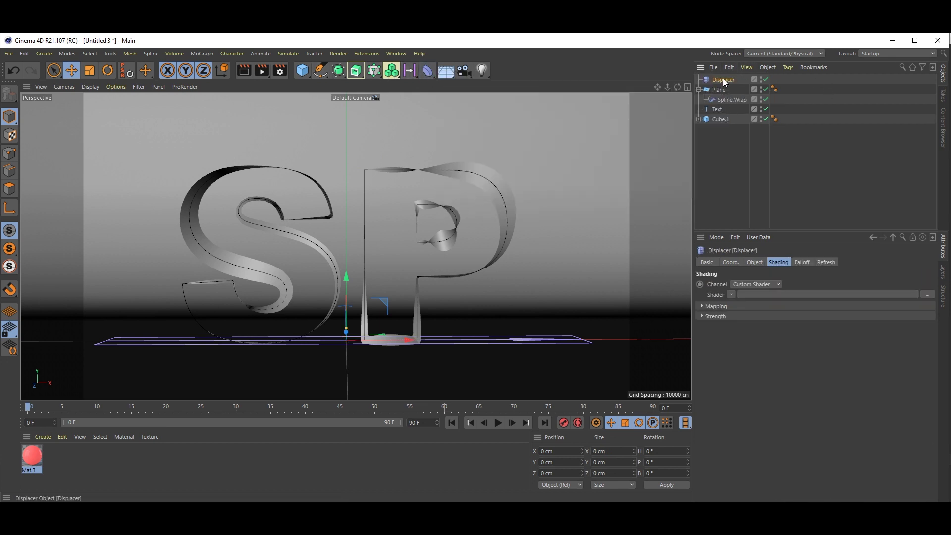
{"action": "left_click_drag", "start_coordinate": [716, 95], "coordinate": [719, 90]}
{"action": "left_click", "coordinate": [730, 295]}
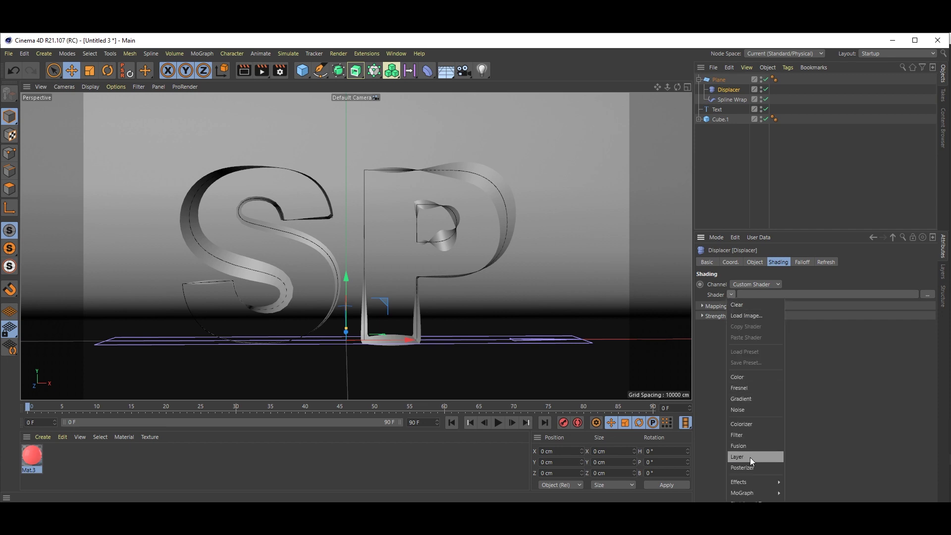
{"action": "left_click", "coordinate": [745, 409]}
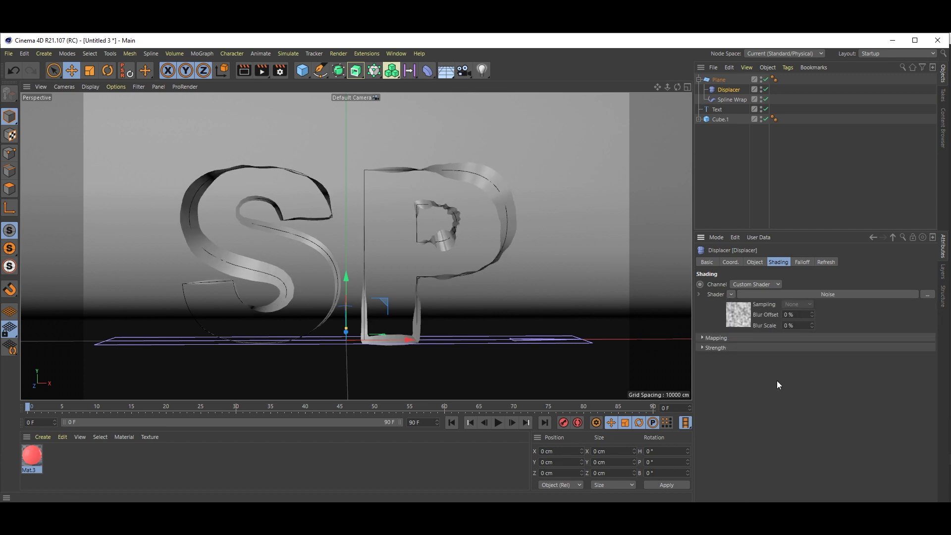
Set the Displacer noise's first Relative Scale value to 350 % and its Contrast to 70 %.
{"action": "left_click", "coordinate": [735, 317]}
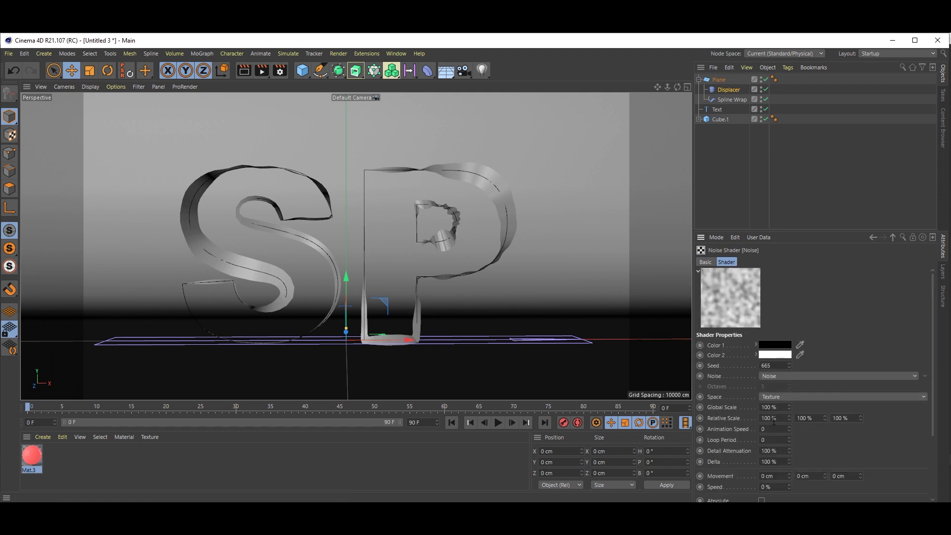
{"action": "left_click_drag", "start_coordinate": [777, 418], "coordinate": [737, 421]}
{"action": "type", "text": "350"}
{"action": "key", "text": "Return"}
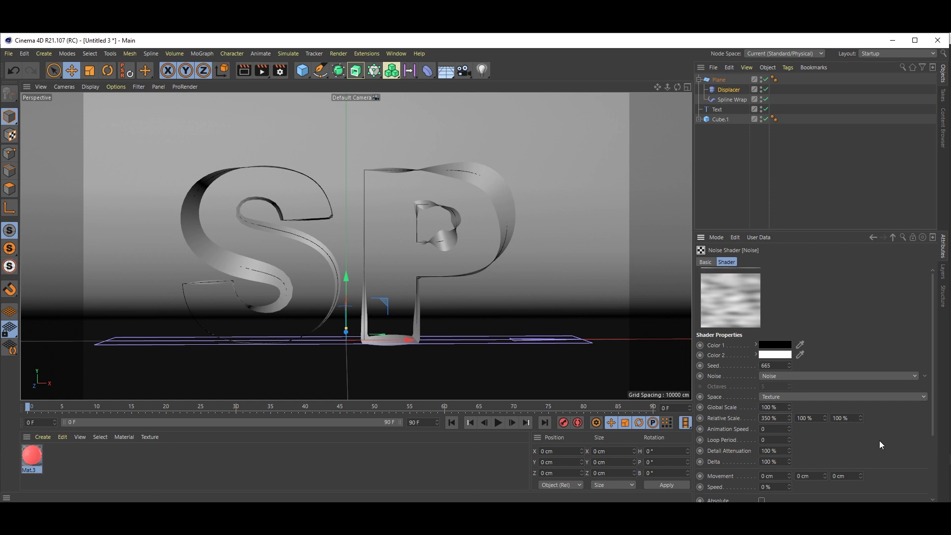
{"action": "scroll", "coordinate": [878, 441], "scroll_direction": "down", "scroll_amount": 4}
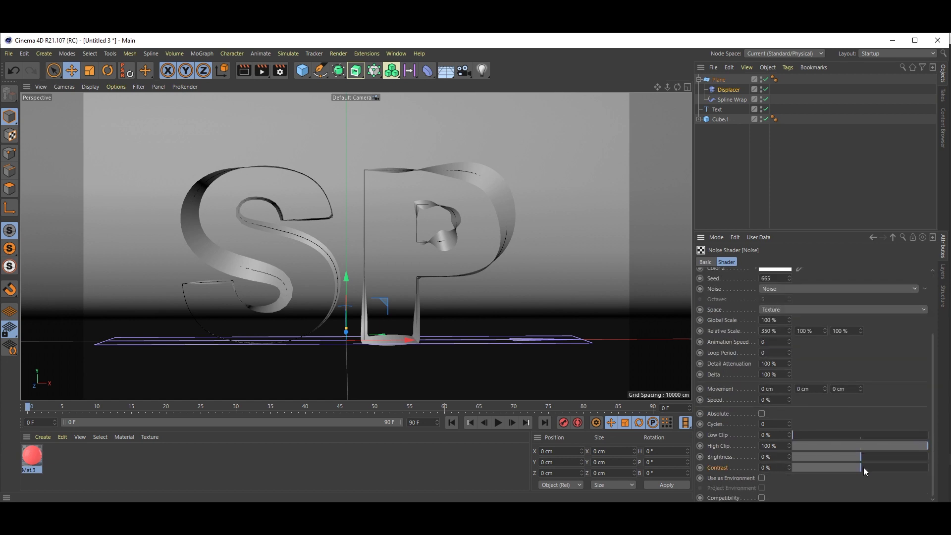
{"action": "left_click_drag", "start_coordinate": [863, 467], "coordinate": [902, 472]}
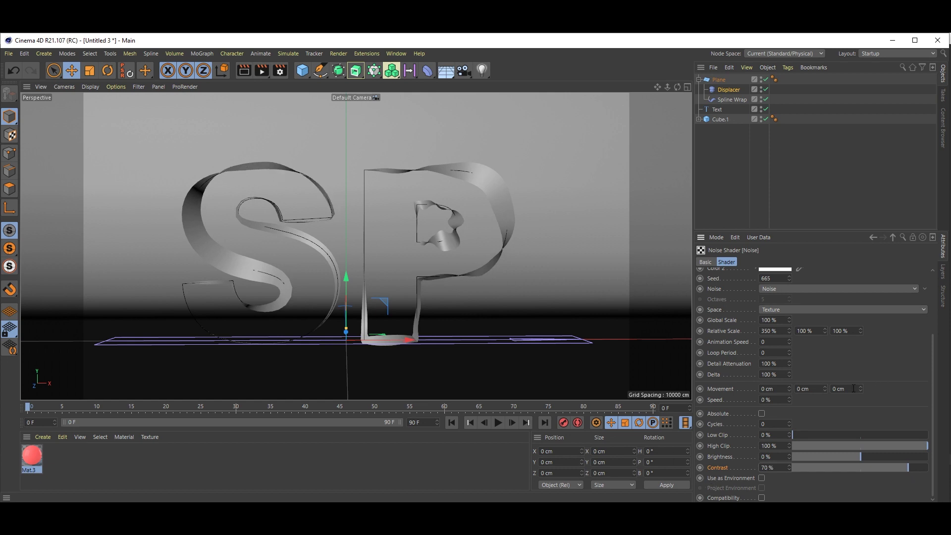
Set the noise's Animation Speed to 1 and briefly play back the animation.
{"action": "type", "text": "1"}
{"action": "key", "text": "Return"}
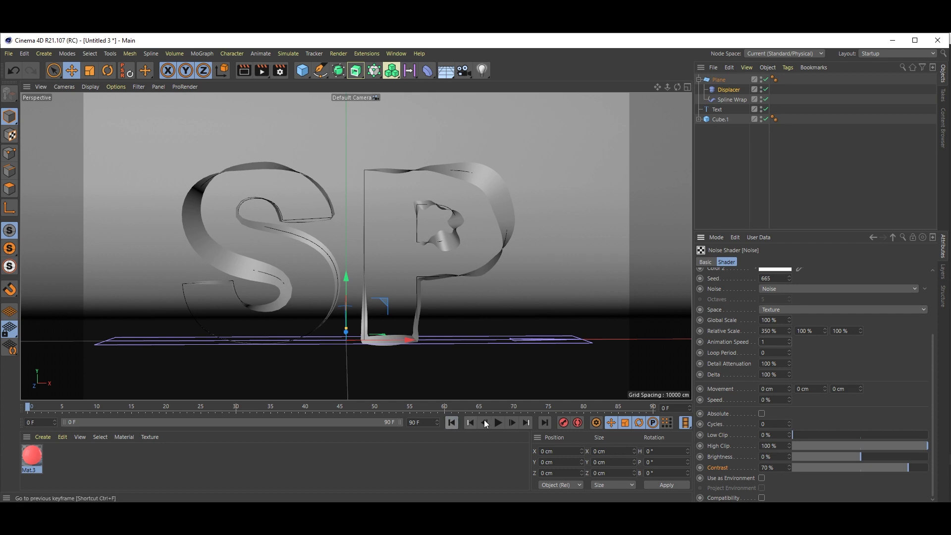
{"action": "left_click", "coordinate": [500, 424]}
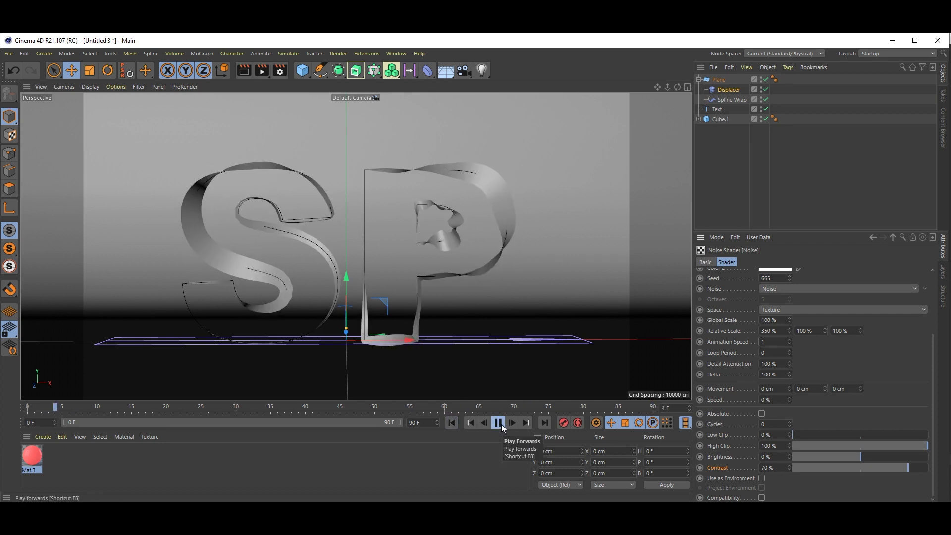
{"action": "left_click", "coordinate": [501, 424]}
Extend the project to 300 frames and stretch the preview range to cover all of them.
{"action": "left_click_drag", "start_coordinate": [425, 421], "coordinate": [354, 423]}
{"action": "type", "text": "300"}
{"action": "key", "text": "Return"}
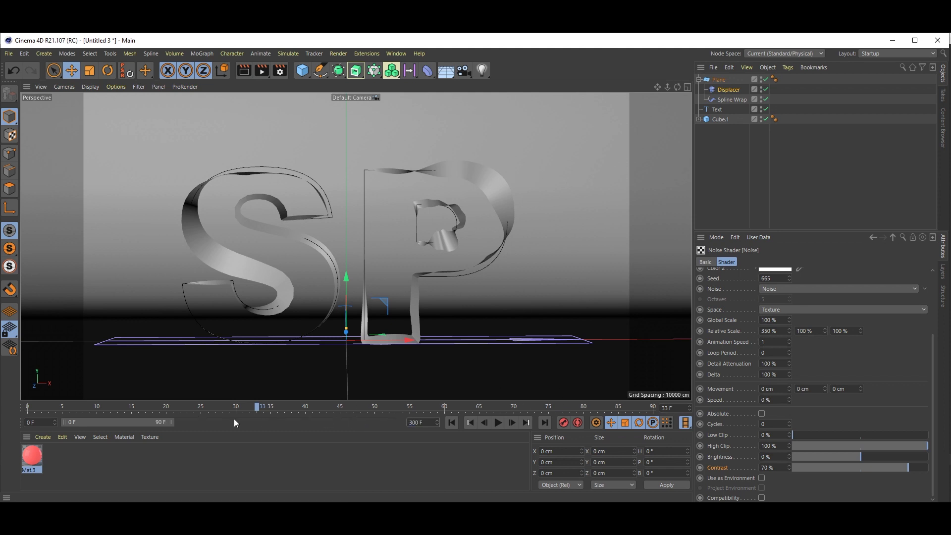
{"action": "left_click_drag", "start_coordinate": [172, 421], "coordinate": [402, 421]}
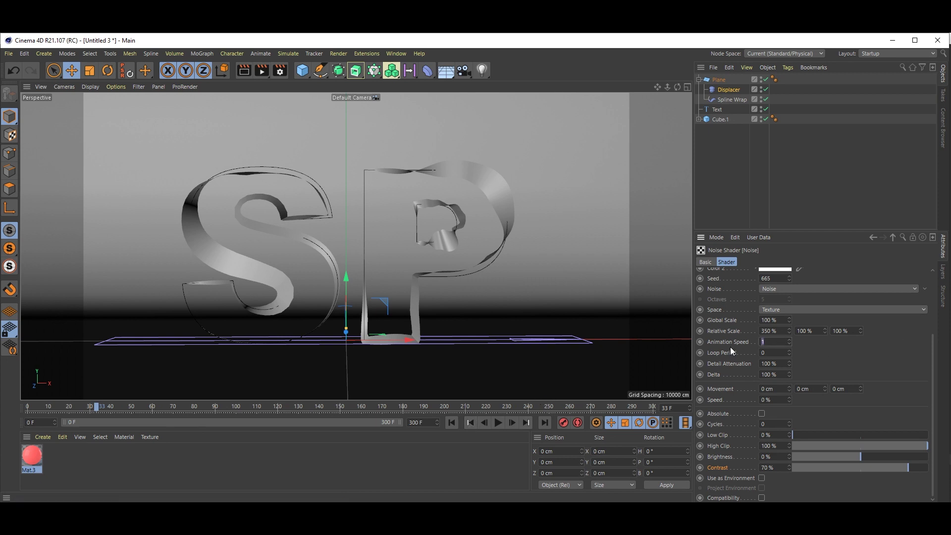
Set the noise's Animation Speed to 0.7 and play the animation from the start.
{"action": "type", "text": "0.7"}
{"action": "key", "text": "Return"}
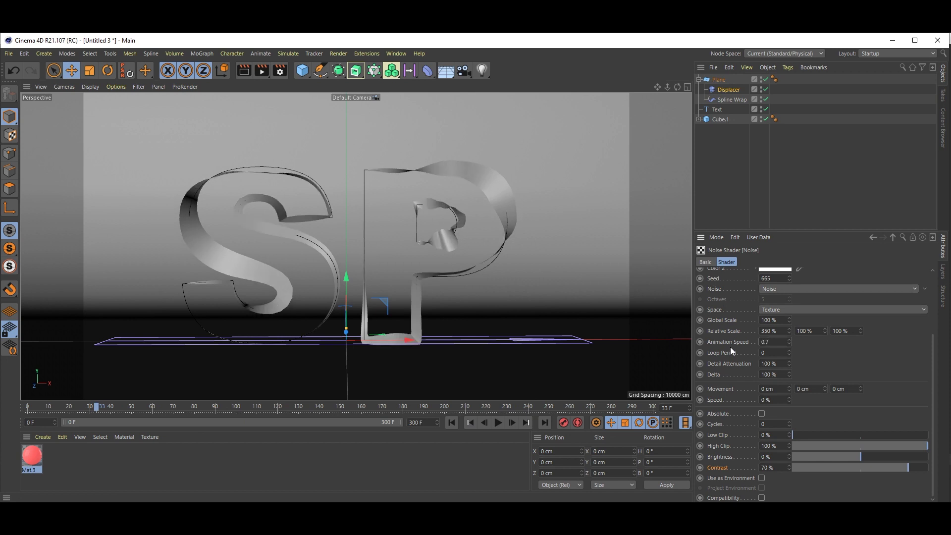
{"action": "left_click", "coordinate": [452, 422]}
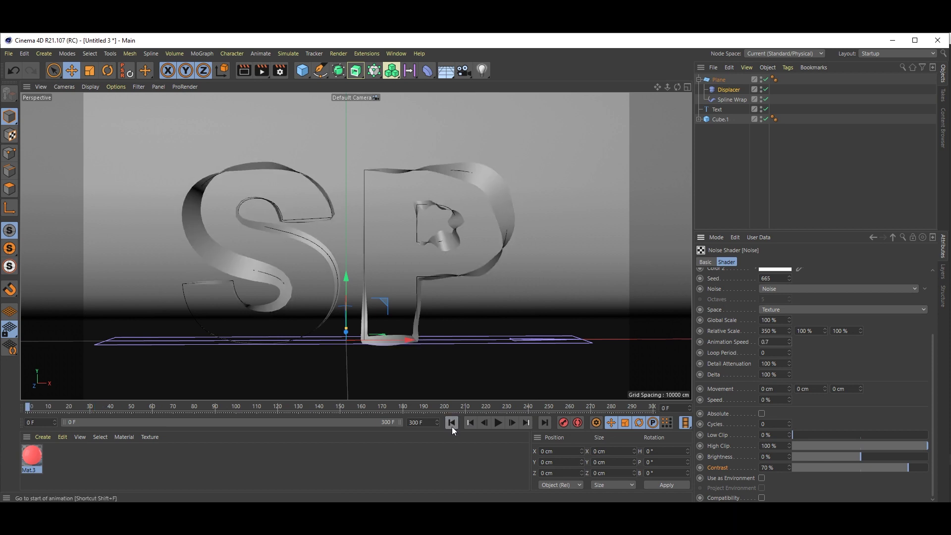
{"action": "left_click", "coordinate": [498, 423]}
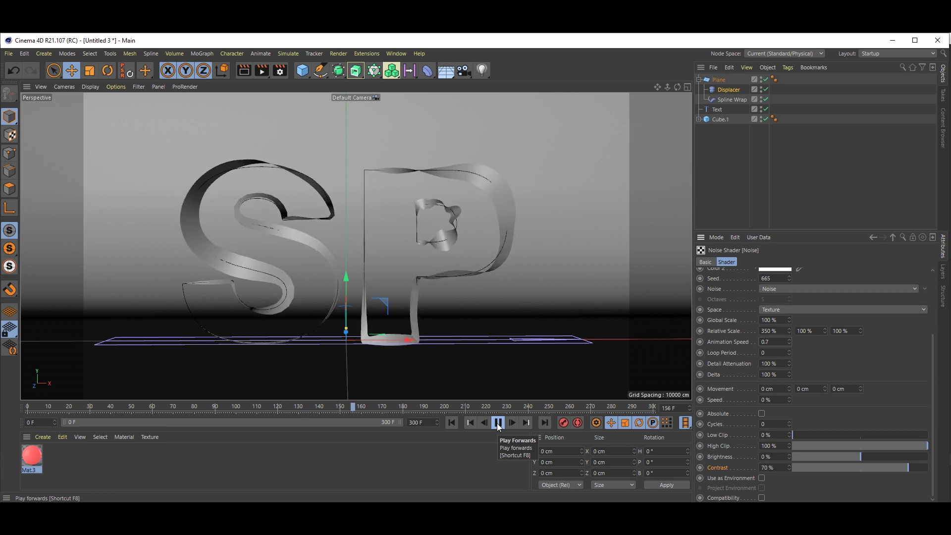
{"action": "left_click", "coordinate": [498, 422]}
{"action": "left_click", "coordinate": [498, 423]}
{"action": "left_click", "coordinate": [451, 423]}
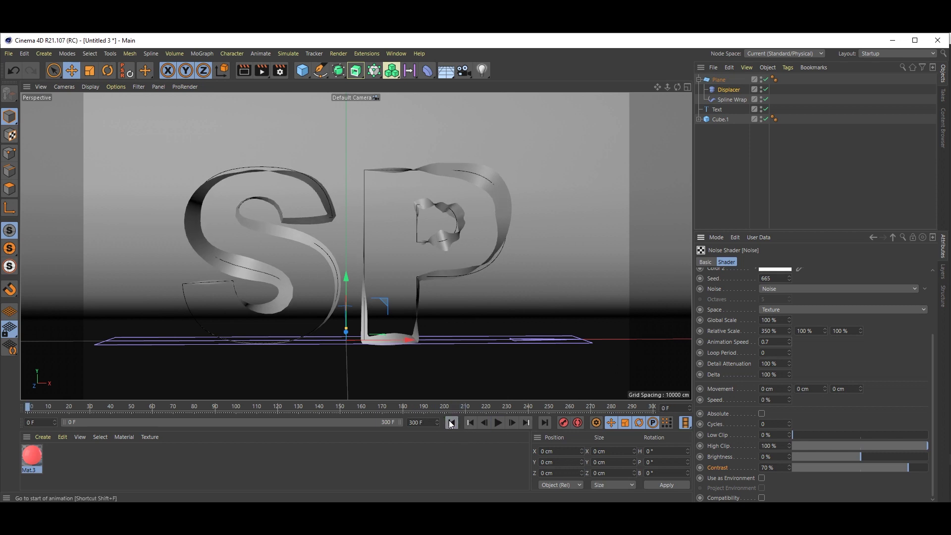
Add a Cloth Surface generator and make the plane with its deformers a child of it.
{"action": "left_click", "coordinate": [719, 80]}
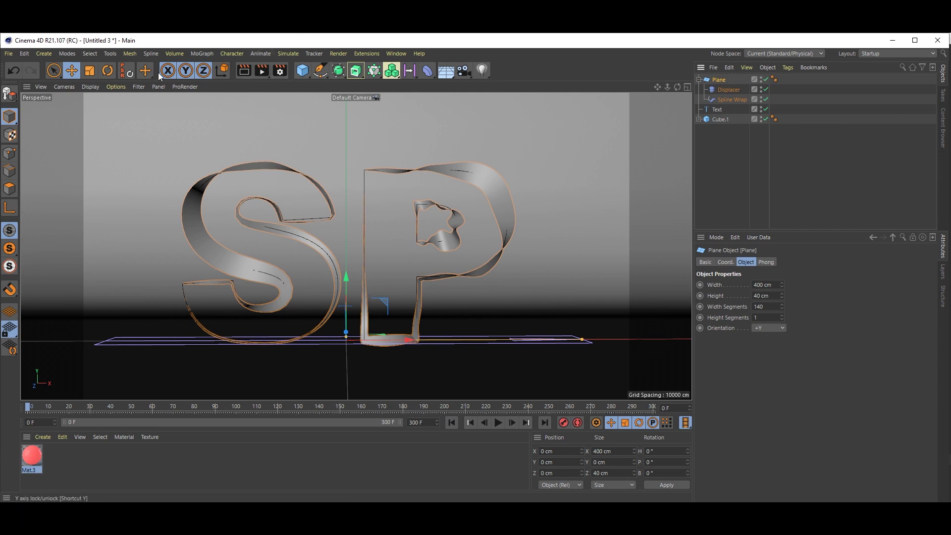
{"action": "left_click", "coordinate": [68, 54]}
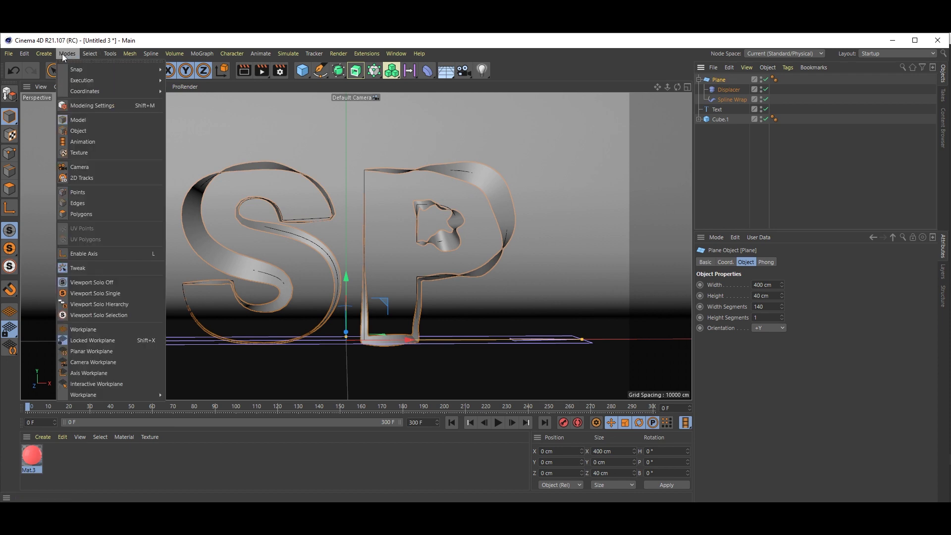
{"action": "left_click", "coordinate": [43, 54]}
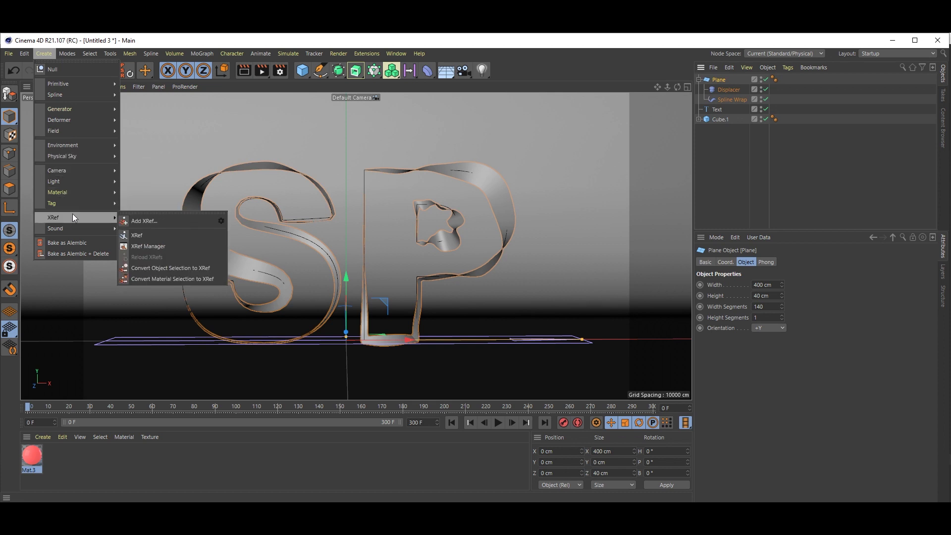
{"action": "mouse_move", "coordinate": [70, 103]}
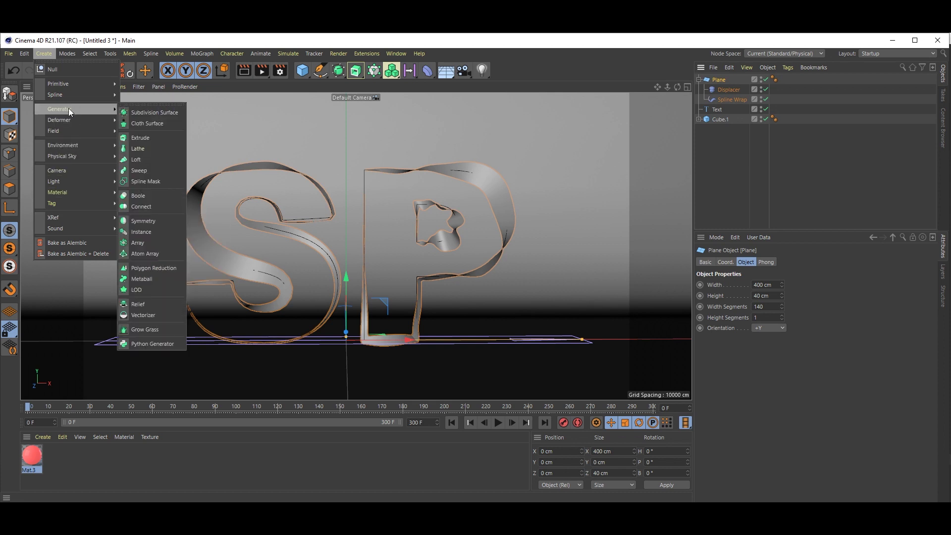
{"action": "left_click", "coordinate": [159, 127]}
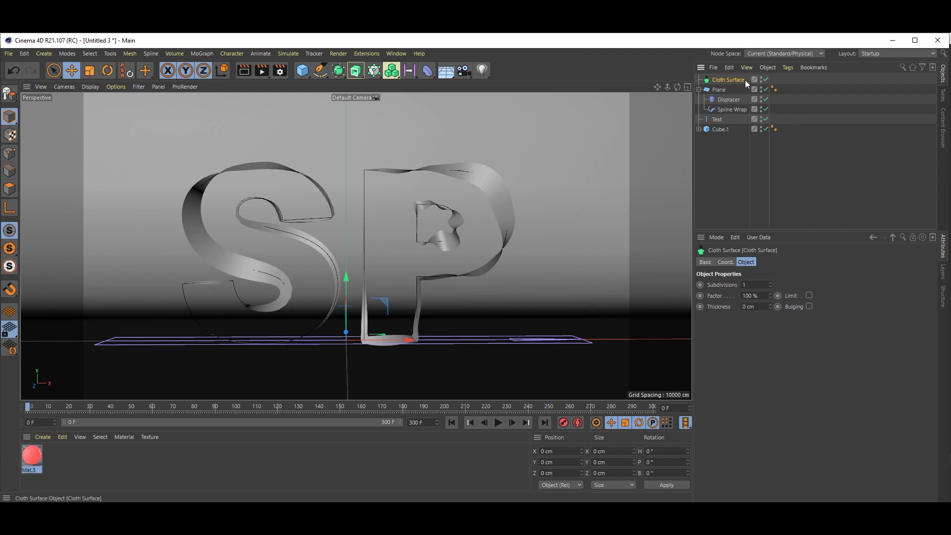
{"action": "left_click", "coordinate": [721, 91]}
{"action": "left_click_drag", "start_coordinate": [726, 86], "coordinate": [734, 78]}
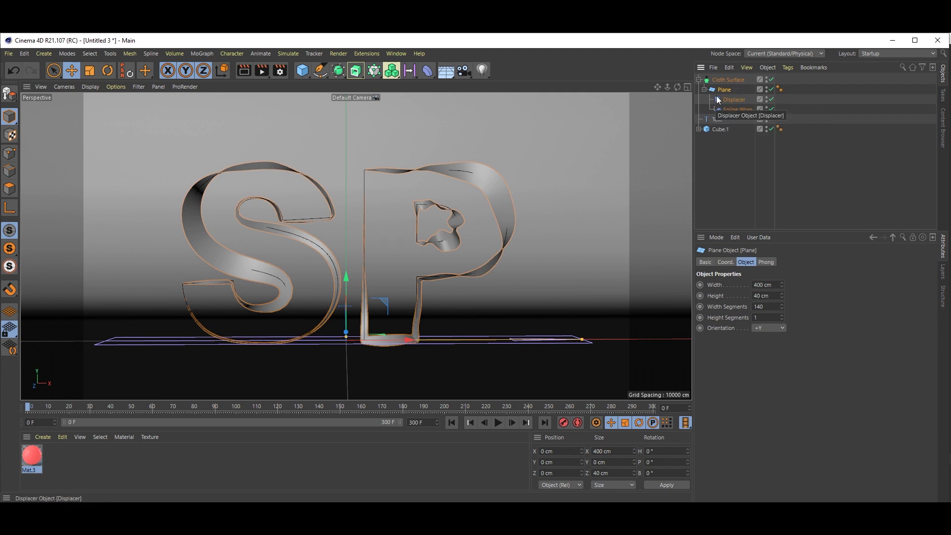
Give the Cloth Surface a thickness of 1 cm, enable Bulging, and preview the animation.
{"action": "left_click", "coordinate": [734, 79]}
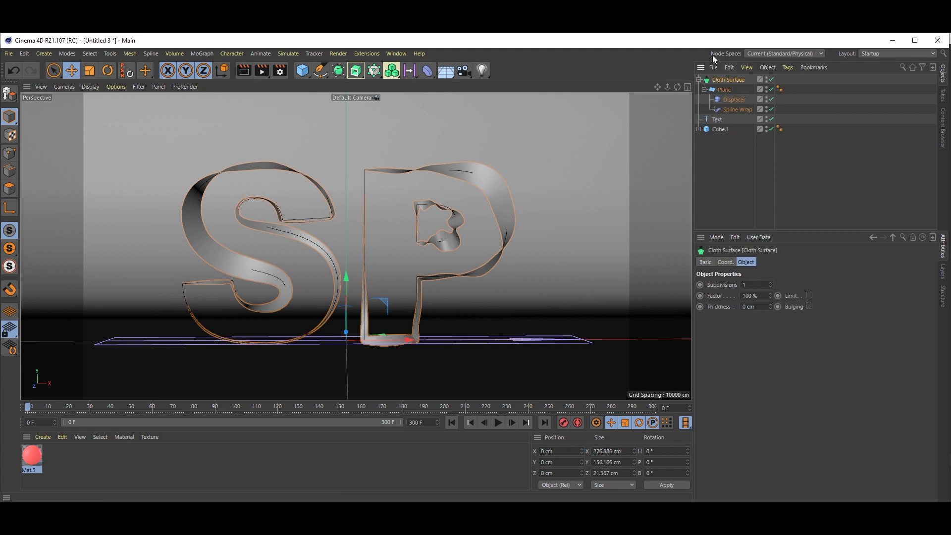
{"action": "left_click", "coordinate": [712, 307]}
{"action": "type", "text": "1"}
{"action": "key", "text": "Return"}
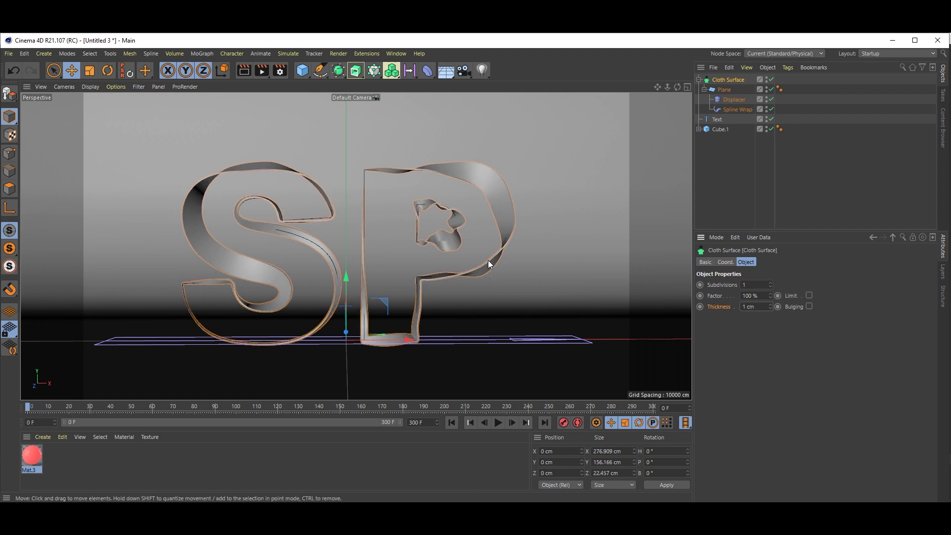
{"action": "left_click", "coordinate": [809, 306]}
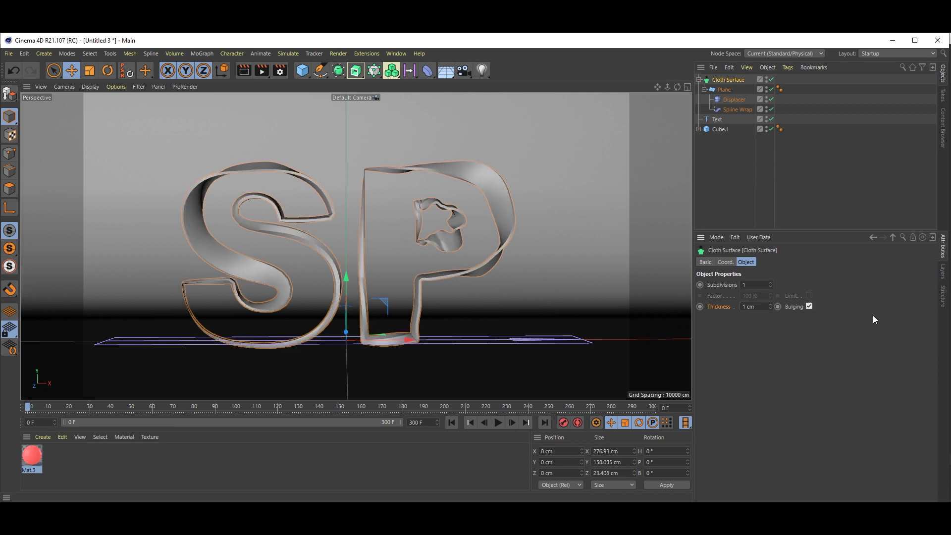
{"action": "left_click", "coordinate": [499, 423]}
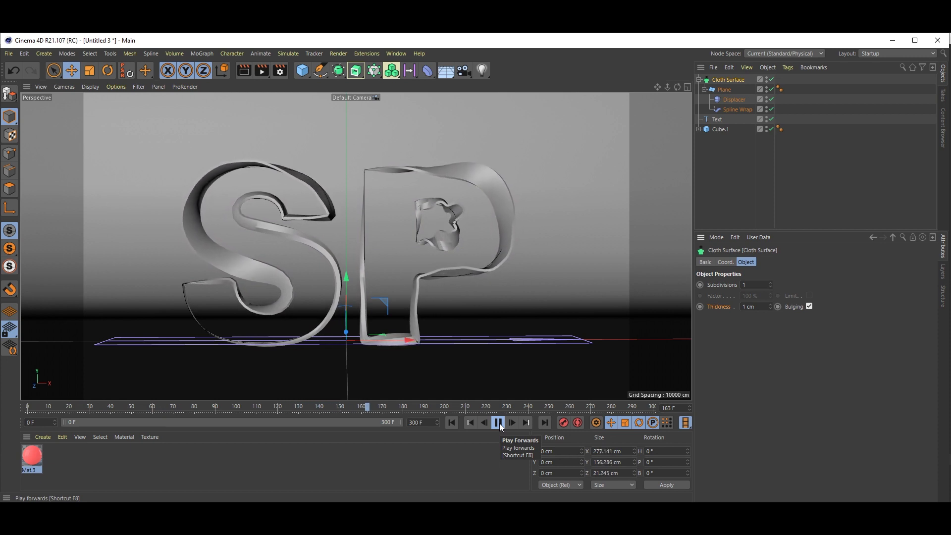
{"action": "left_click", "coordinate": [499, 423]}
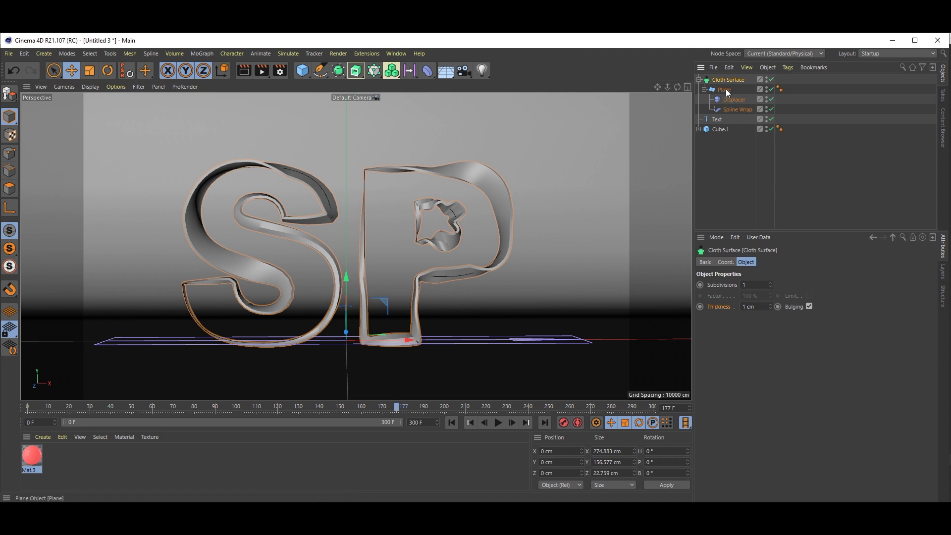
Place the Cloth Surface inside a Subdivision Surface and preview the smoothed animation from frame 0.
{"action": "left_click", "coordinate": [339, 72]}
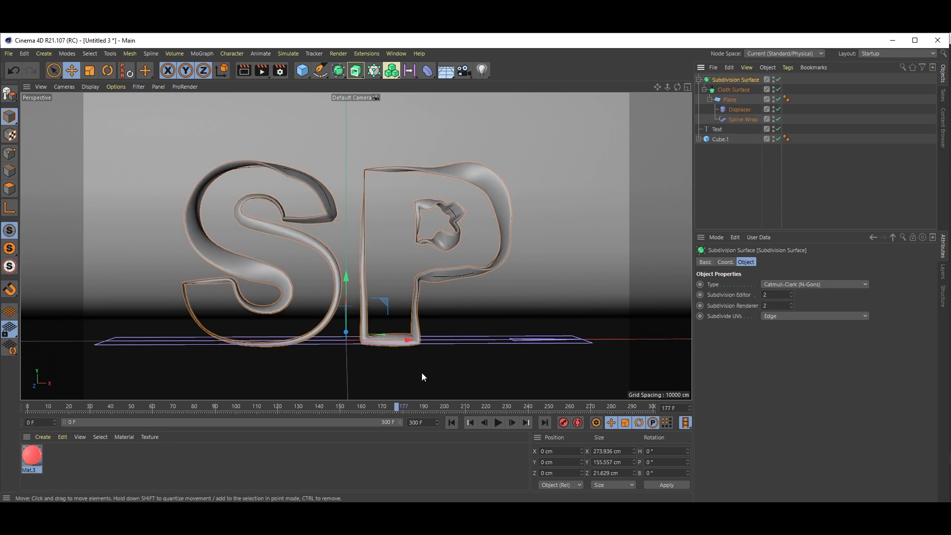
{"action": "left_click", "coordinate": [451, 422]}
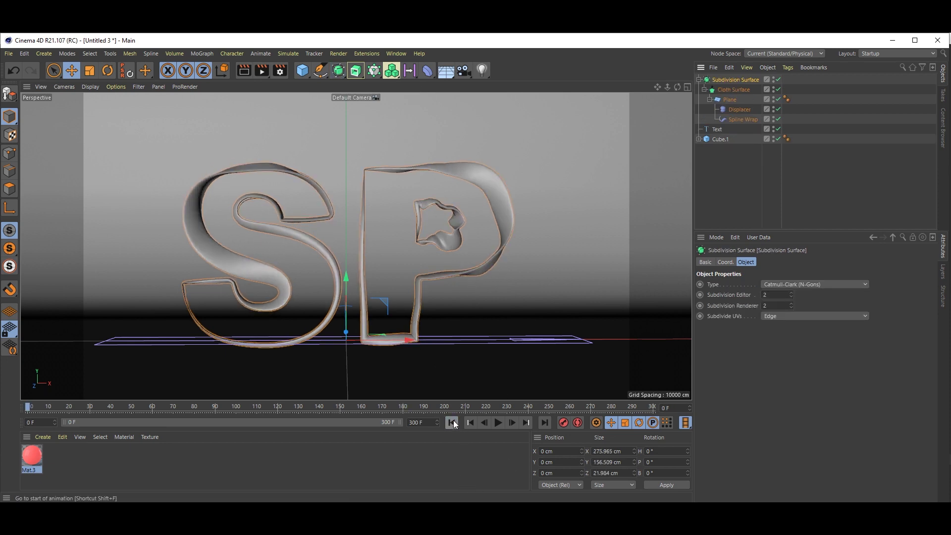
{"action": "left_click", "coordinate": [499, 424]}
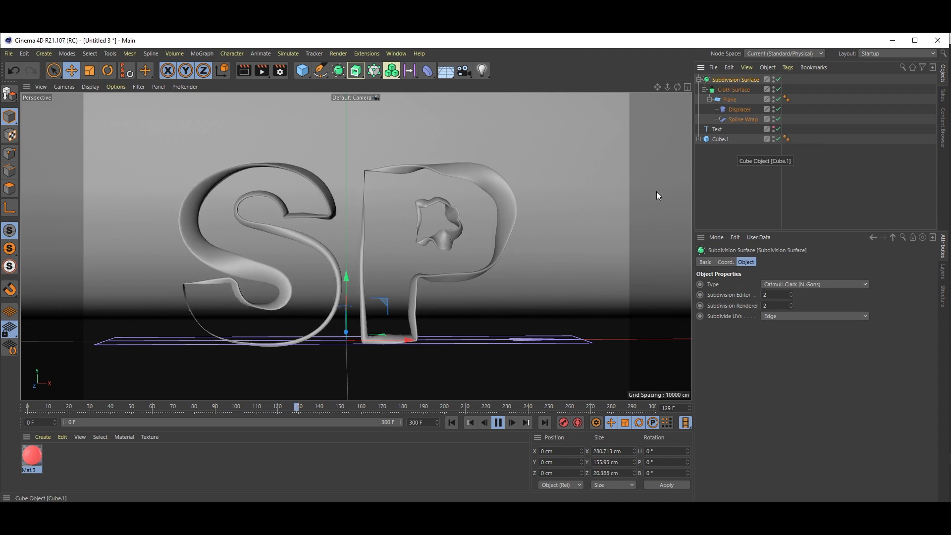
{"action": "left_click", "coordinate": [498, 422]}
{"action": "left_click", "coordinate": [452, 422]}
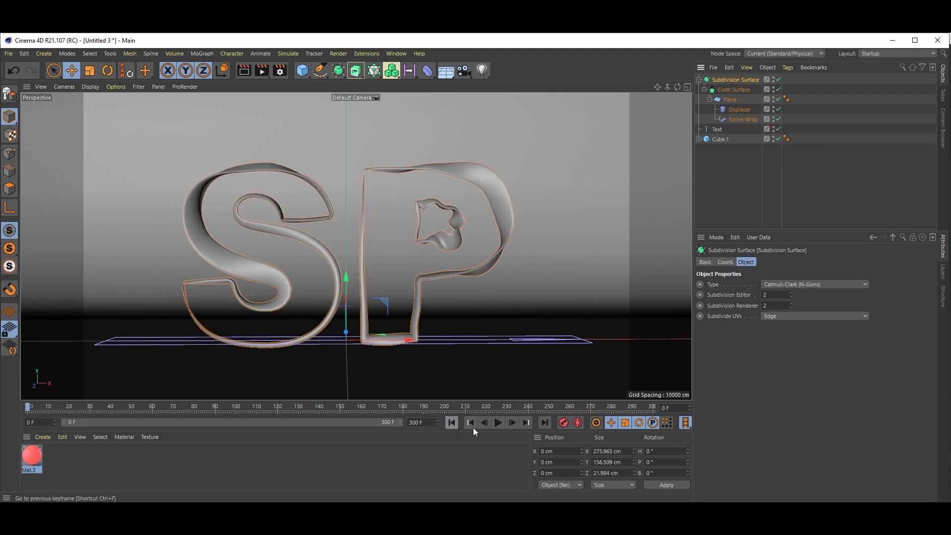
Keyframe the Spline Wrap's To value at 0 % on frame 0 and 100 % on frame 150, and play the result.
{"action": "left_click", "coordinate": [741, 120]}
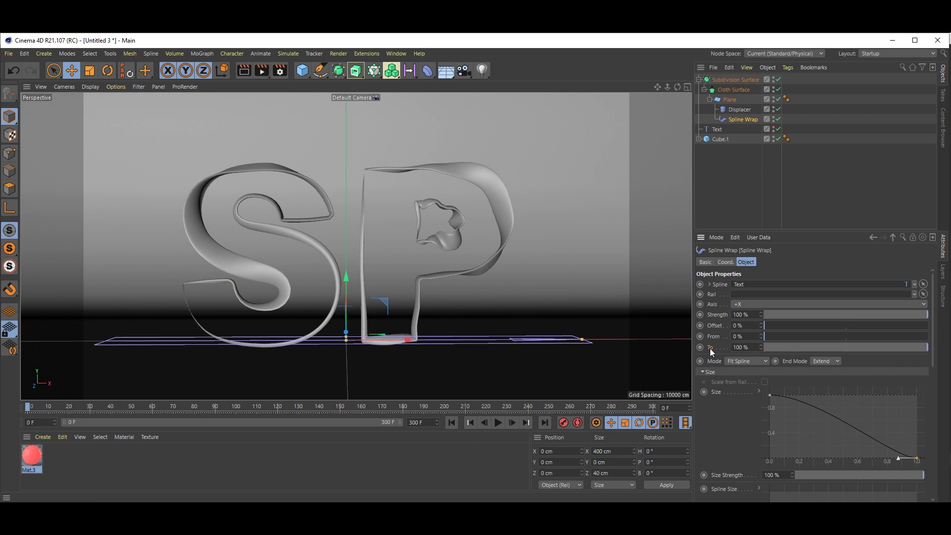
{"action": "left_click_drag", "start_coordinate": [921, 347], "coordinate": [721, 370]}
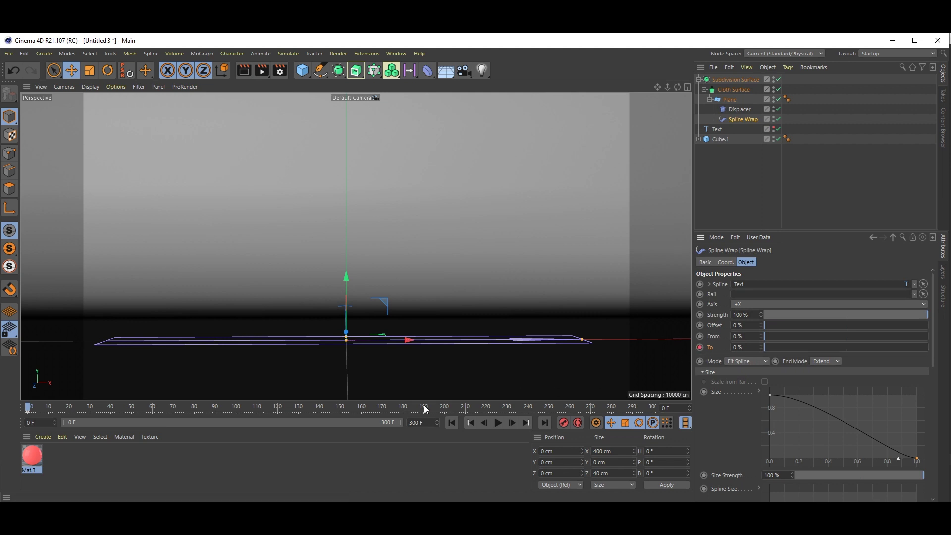
{"action": "left_click", "coordinate": [341, 408]}
{"action": "left_click_drag", "start_coordinate": [777, 350], "coordinate": [928, 348]}
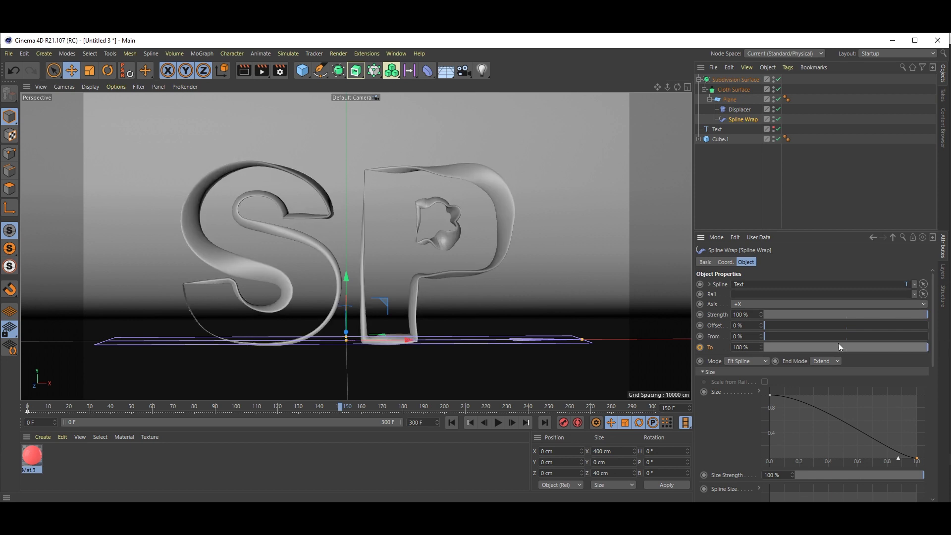
{"action": "left_click", "coordinate": [451, 422]}
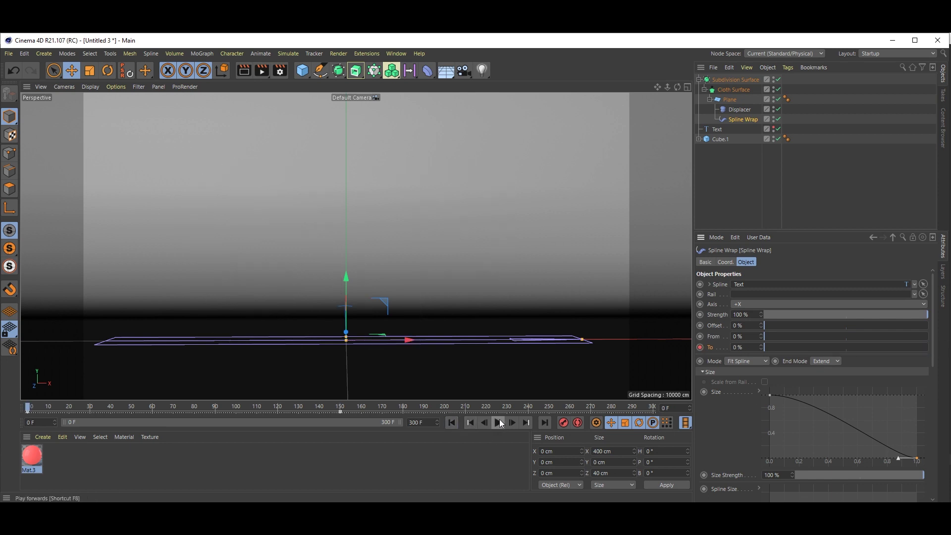
{"action": "left_click", "coordinate": [498, 423]}
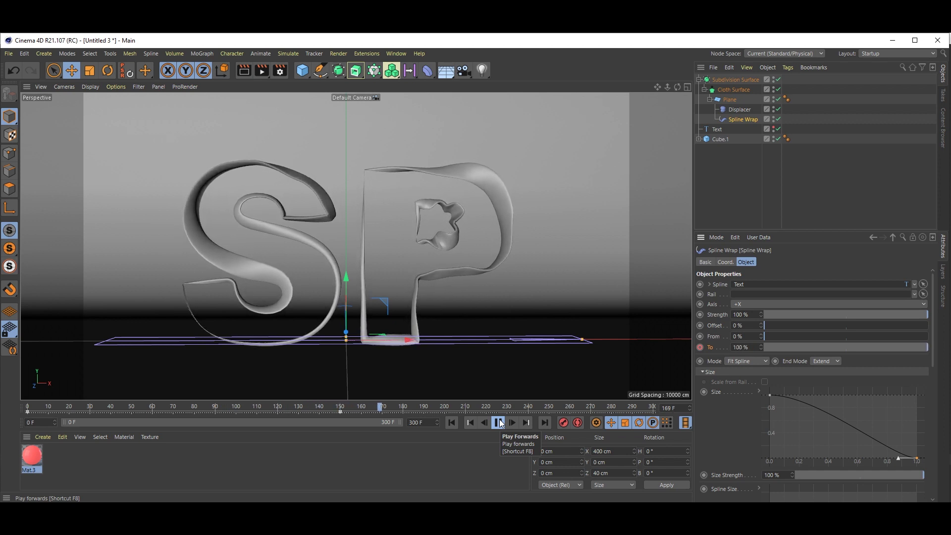
{"action": "left_click", "coordinate": [499, 422]}
Delete the existing red material and create a new default material.
{"action": "left_click", "coordinate": [31, 465]}
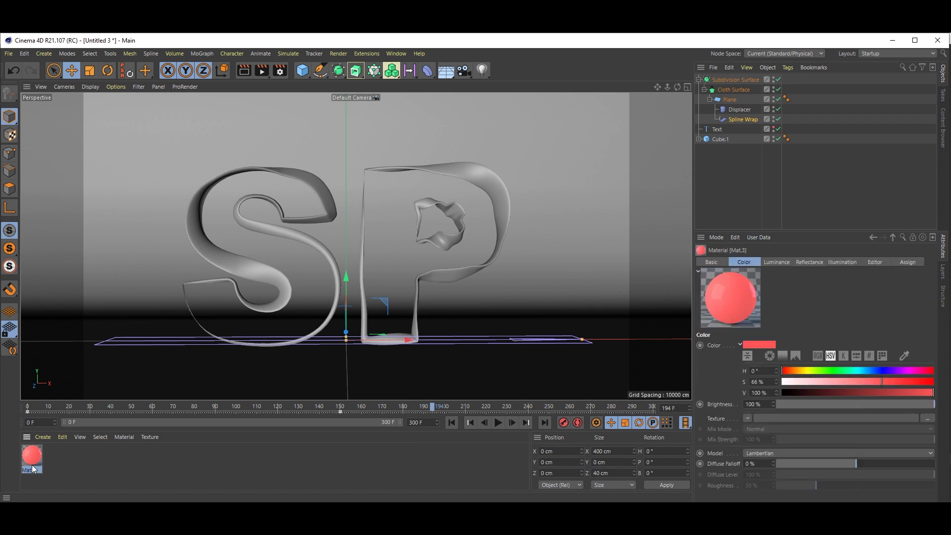
{"action": "key", "text": "Delete"}
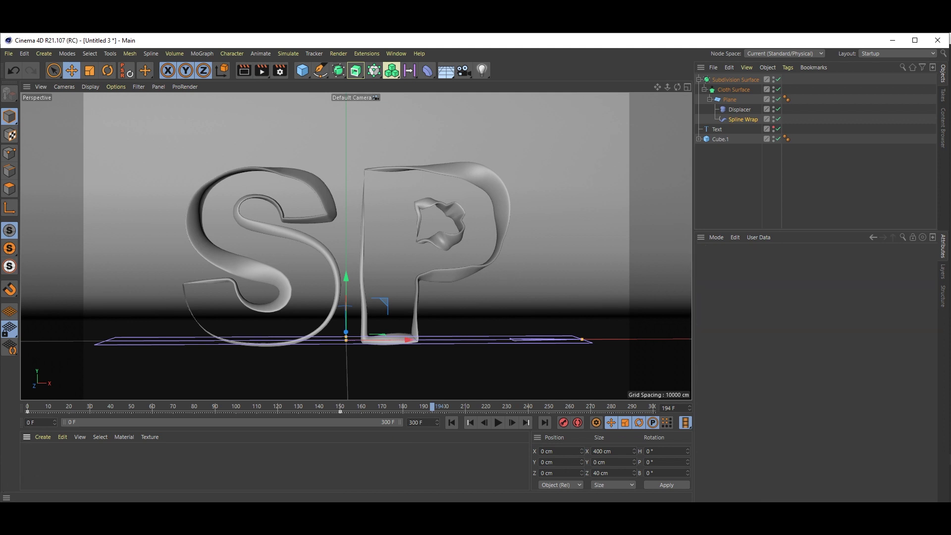
{"action": "double_click", "coordinate": [106, 473]}
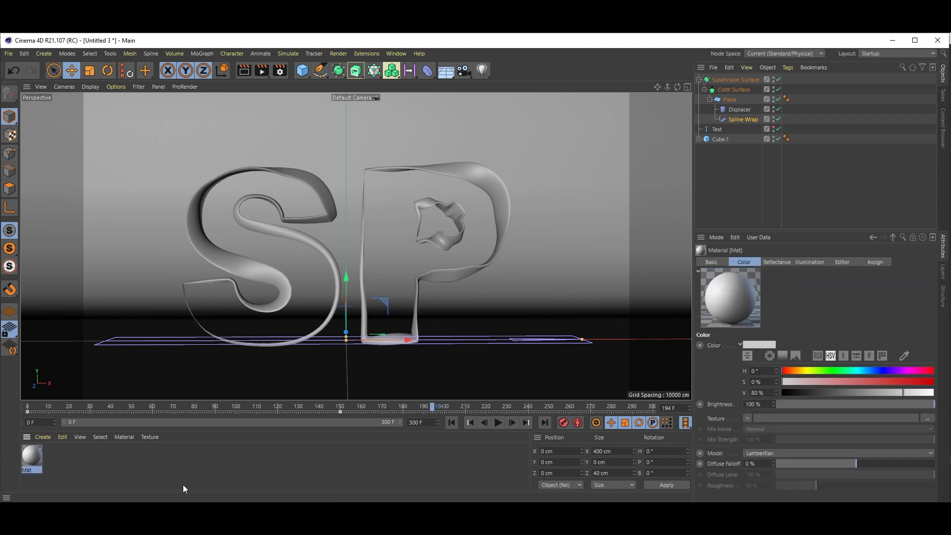
Set the new material's Color channel to saturation 36 % and value 100 %.
{"action": "double_click", "coordinate": [36, 458]}
{"action": "left_click_drag", "start_coordinate": [296, 106], "coordinate": [643, 128]}
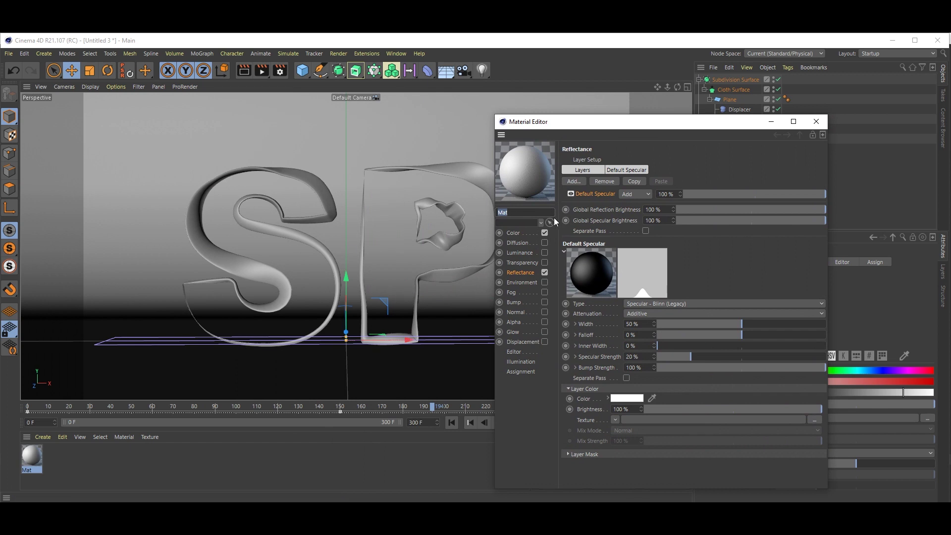
{"action": "left_click", "coordinate": [515, 233]}
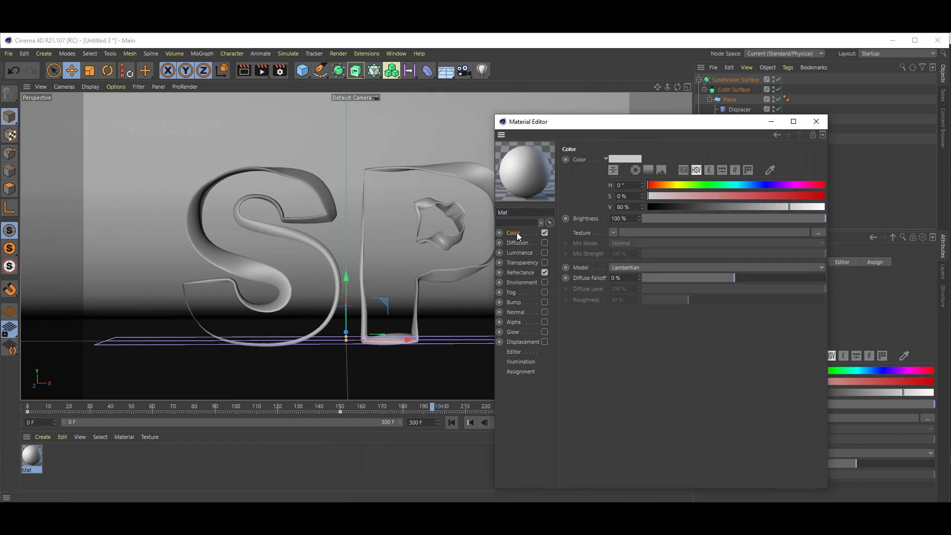
{"action": "left_click", "coordinate": [633, 196]}
{"action": "type", "text": "36"}
{"action": "key", "text": "Return"}
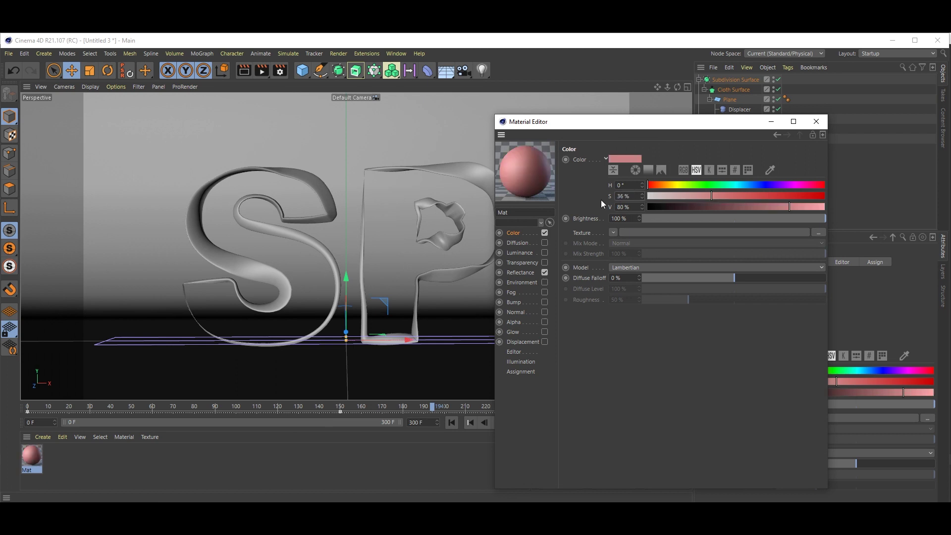
{"action": "left_click", "coordinate": [625, 207]}
{"action": "type", "text": "75"}
{"action": "key", "text": "Return"}
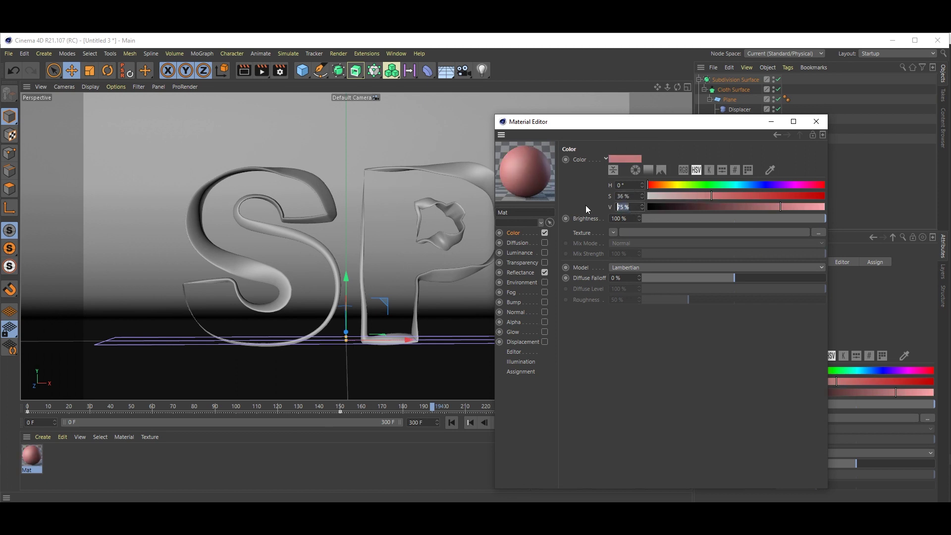
{"action": "type", "text": "100"}
{"action": "key", "text": "Return"}
Enable the material's Luminance channel and set its color to saturation 50 % and value 90 %.
{"action": "left_click", "coordinate": [521, 252]}
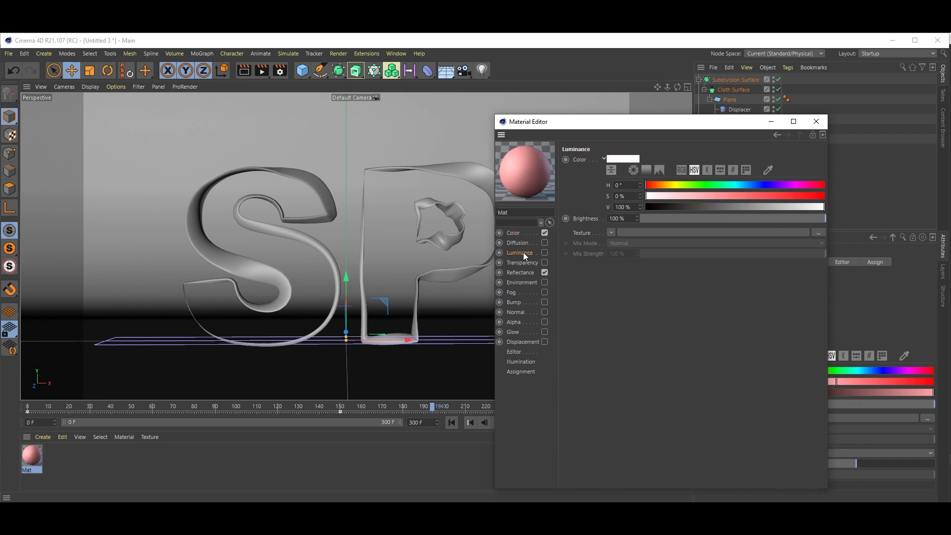
{"action": "left_click", "coordinate": [545, 253]}
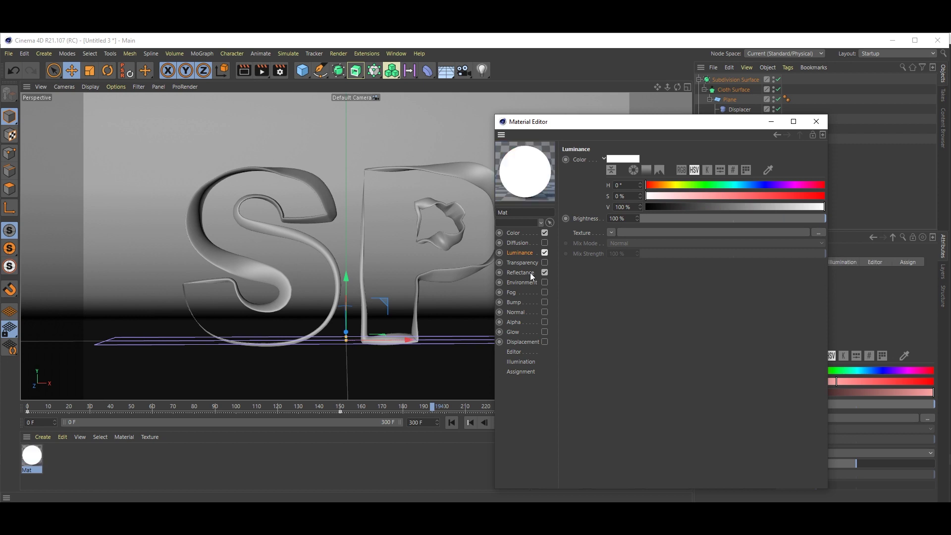
{"action": "double_click", "coordinate": [630, 185]}
{"action": "key", "text": "Tab"}
{"action": "type", "text": "50"}
{"action": "key", "text": "Return"}
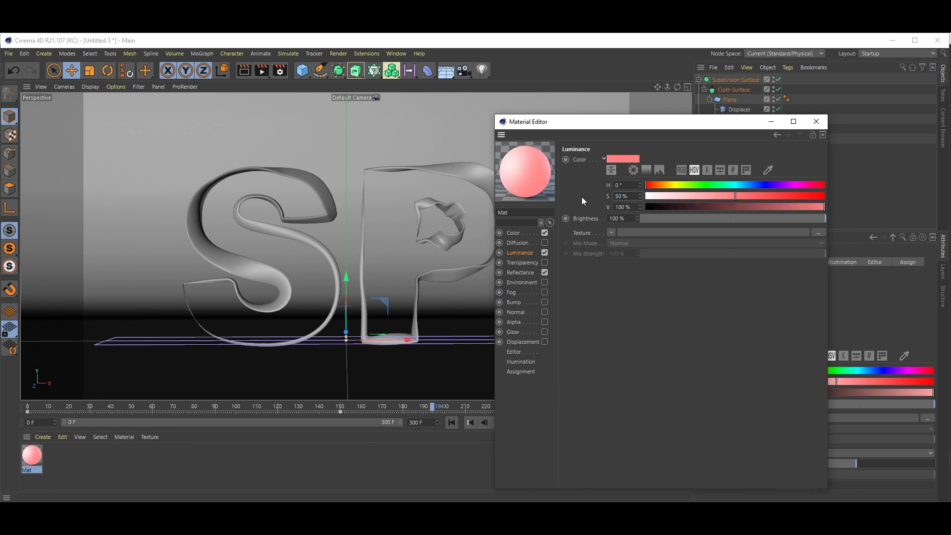
{"action": "double_click", "coordinate": [631, 208]}
{"action": "type", "text": "90"}
{"action": "key", "text": "Return"}
Replace the default specular layer in the material's Reflectance channel with a Beckmann layer.
{"action": "left_click", "coordinate": [519, 272]}
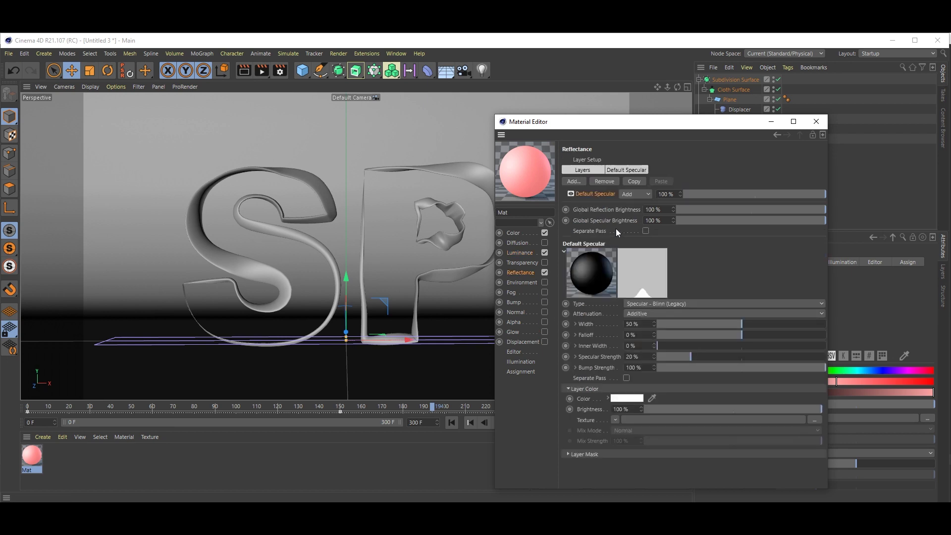
{"action": "left_click", "coordinate": [602, 181]}
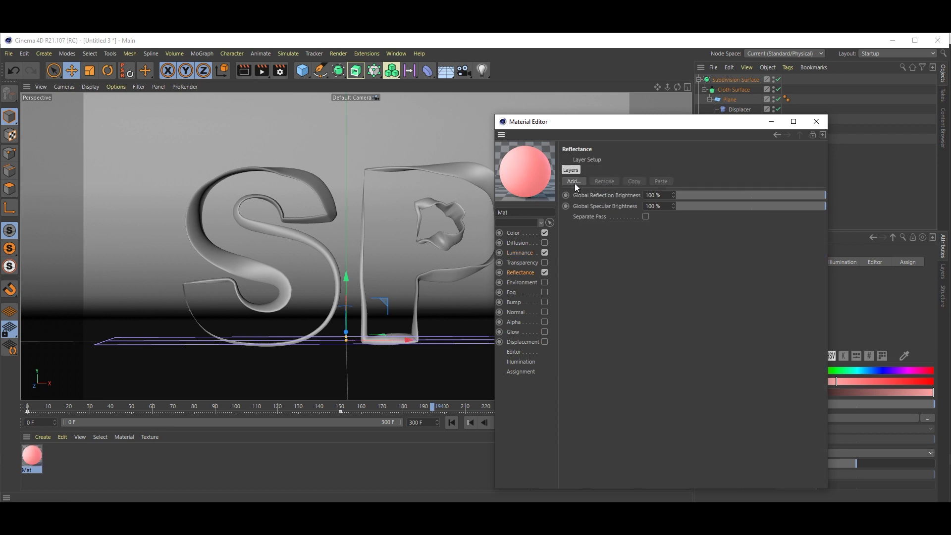
{"action": "left_click", "coordinate": [574, 182]}
{"action": "left_click", "coordinate": [610, 185]}
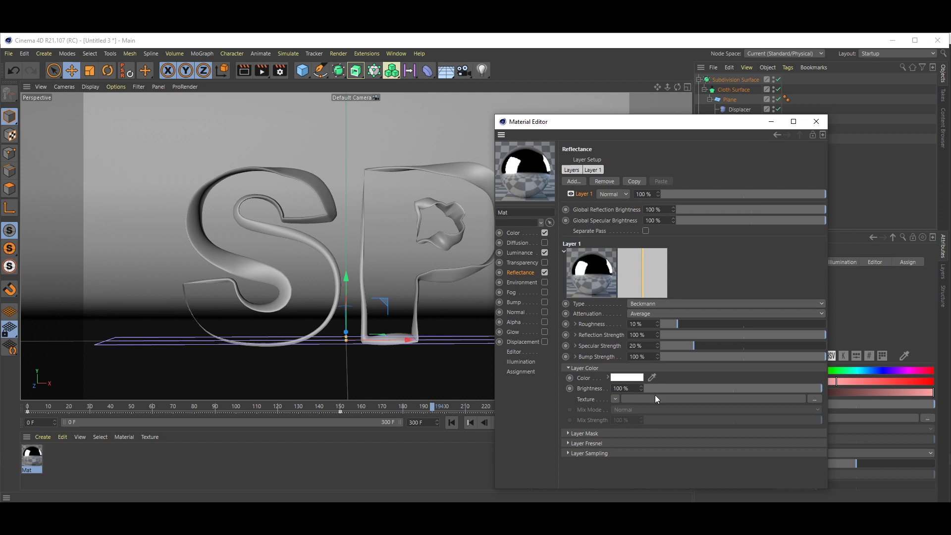
Give the reflection layer a Dielectric Fresnel with the PET preset and a roughness of 0 %, and close the material.
{"action": "left_click", "coordinate": [598, 444]}
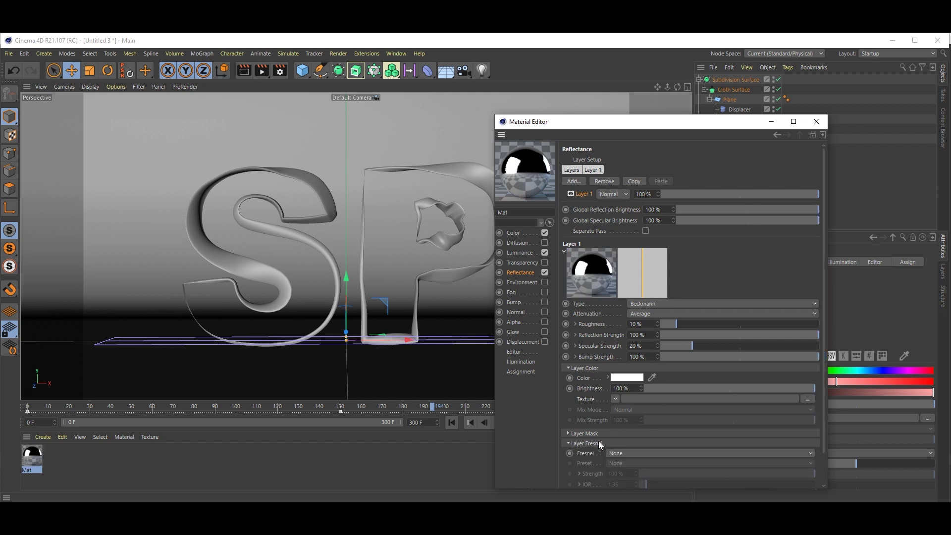
{"action": "left_click", "coordinate": [630, 453]}
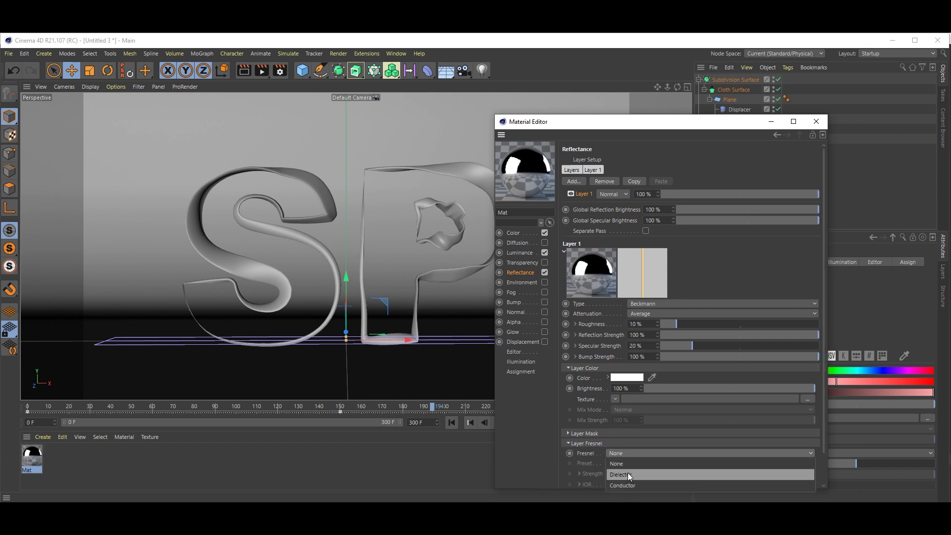
{"action": "left_click", "coordinate": [628, 474]}
{"action": "left_click", "coordinate": [625, 463]}
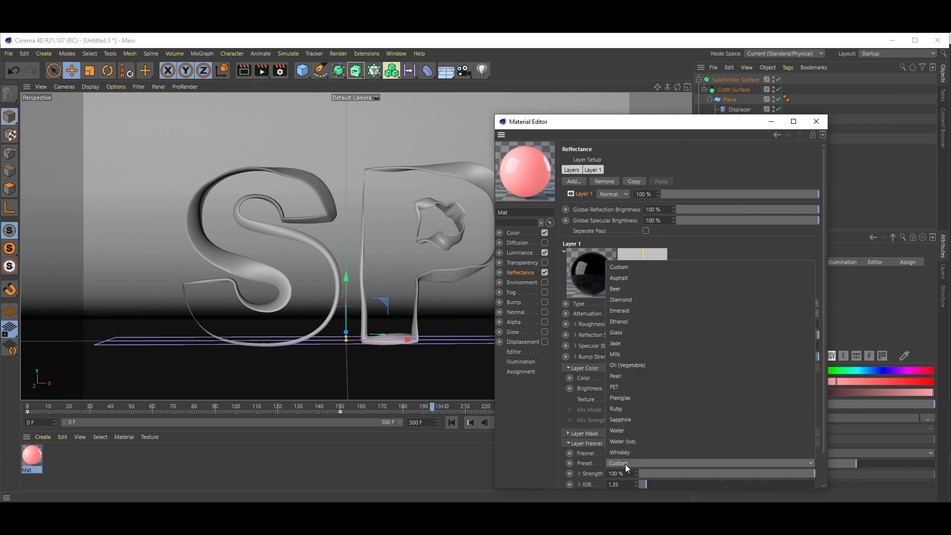
{"action": "left_click", "coordinate": [627, 387]}
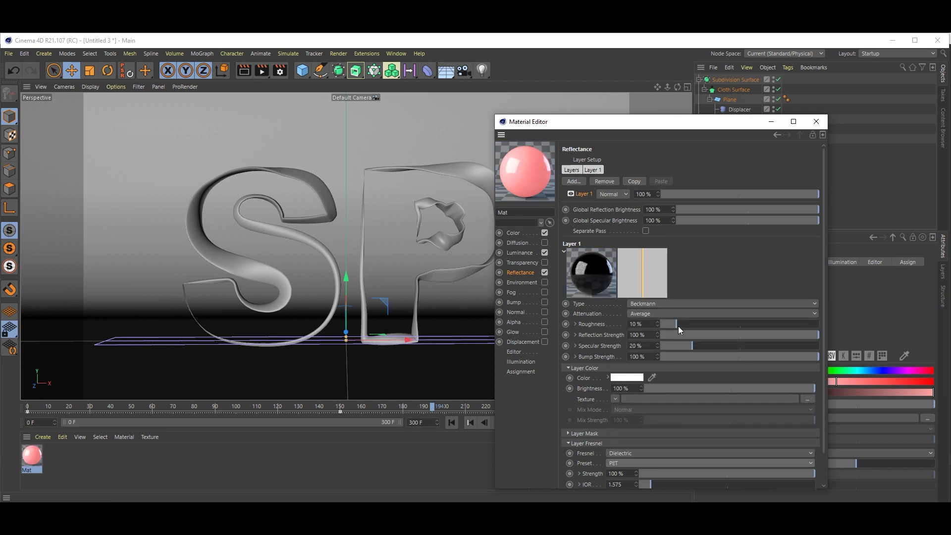
{"action": "left_click_drag", "start_coordinate": [676, 326], "coordinate": [651, 326]}
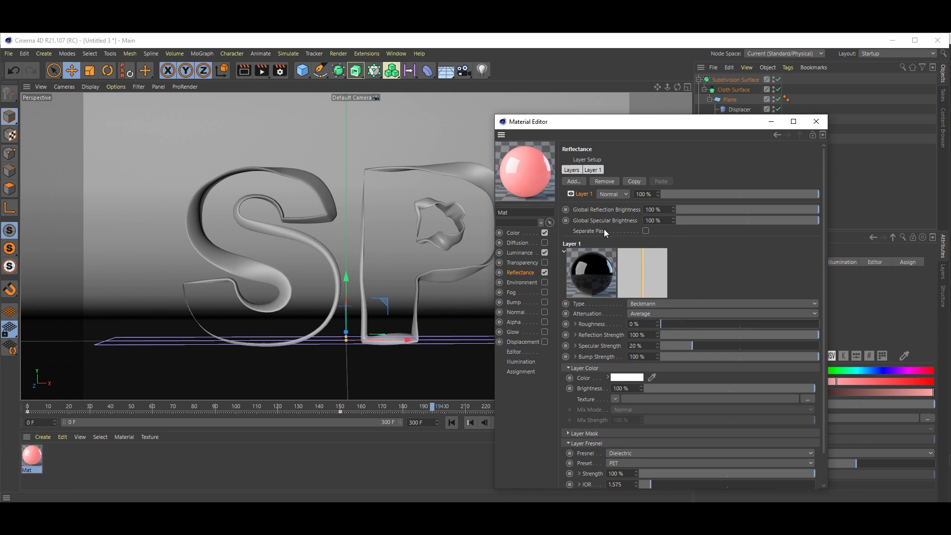
{"action": "left_click", "coordinate": [816, 122]}
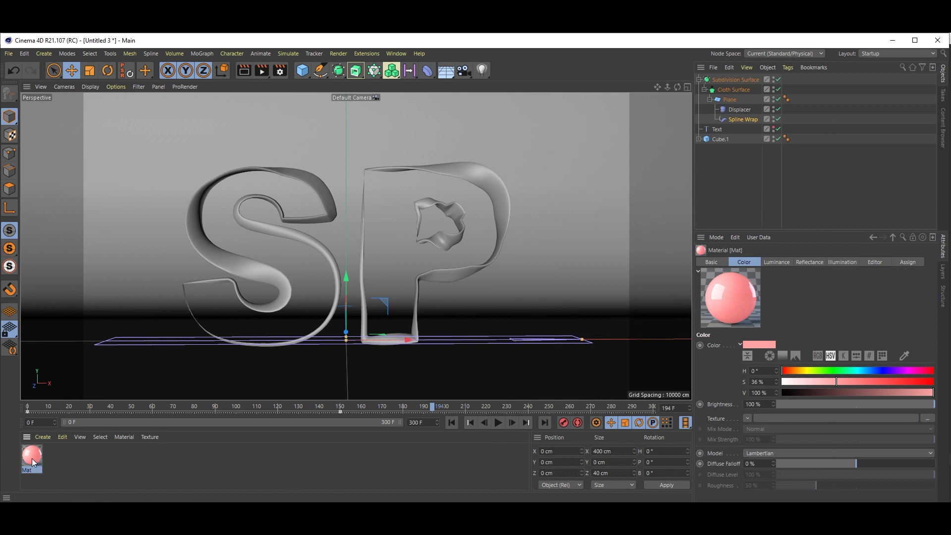
Duplicate the pink material and set the copy's Color saturation to 66 %.
{"action": "left_click_drag", "start_coordinate": [31, 458], "coordinate": [64, 462], "text": "ctrl"}
{"action": "left_click", "coordinate": [77, 465]}
{"action": "double_click", "coordinate": [55, 453]}
{"action": "left_click", "coordinate": [170, 212]}
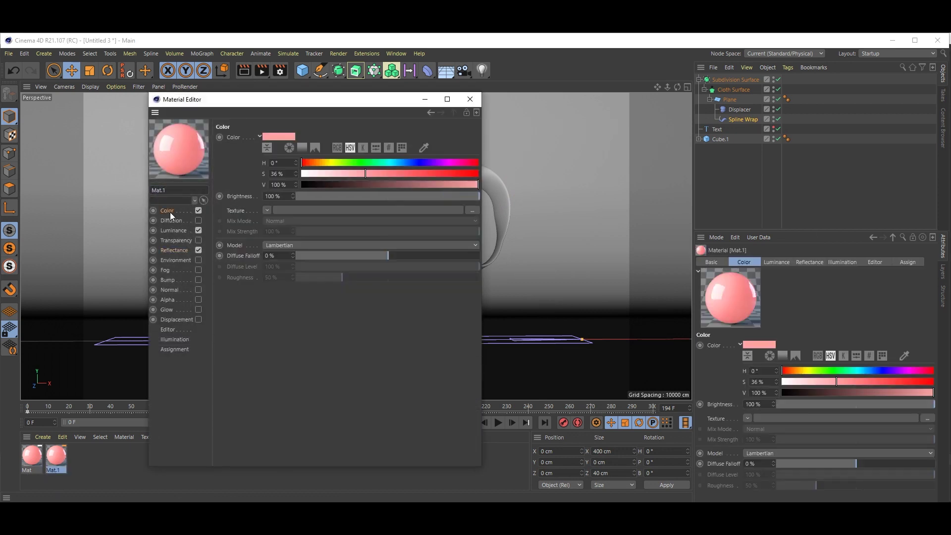
{"action": "left_click_drag", "start_coordinate": [323, 101], "coordinate": [725, 102]}
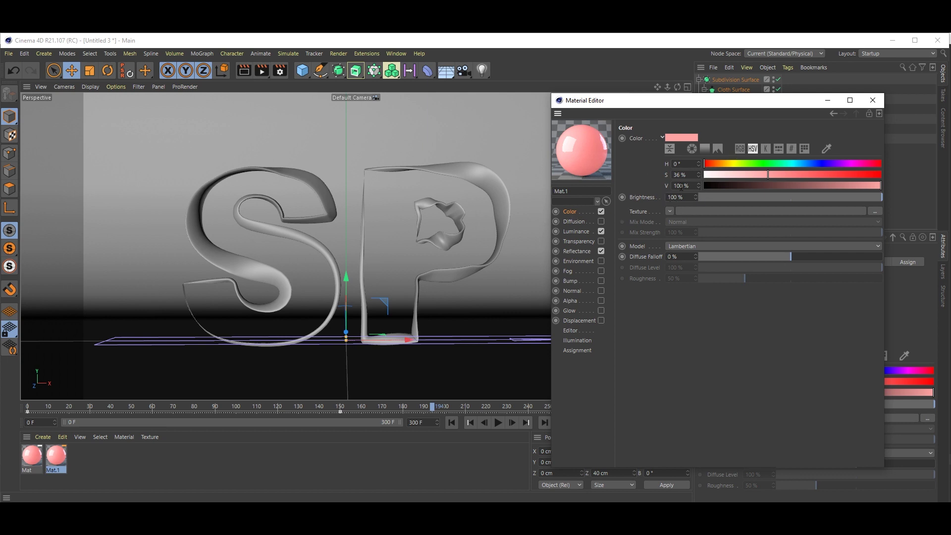
{"action": "left_click", "coordinate": [689, 174]}
{"action": "type", "text": "66"}
{"action": "key", "text": "Return"}
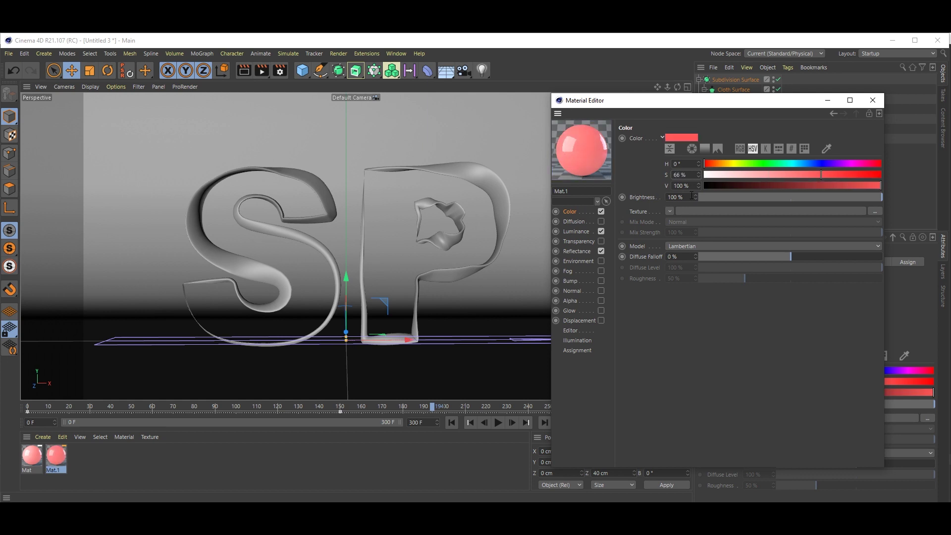
Set the copied material's Luminance saturation to 62 % and close the material.
{"action": "left_click", "coordinate": [576, 232]}
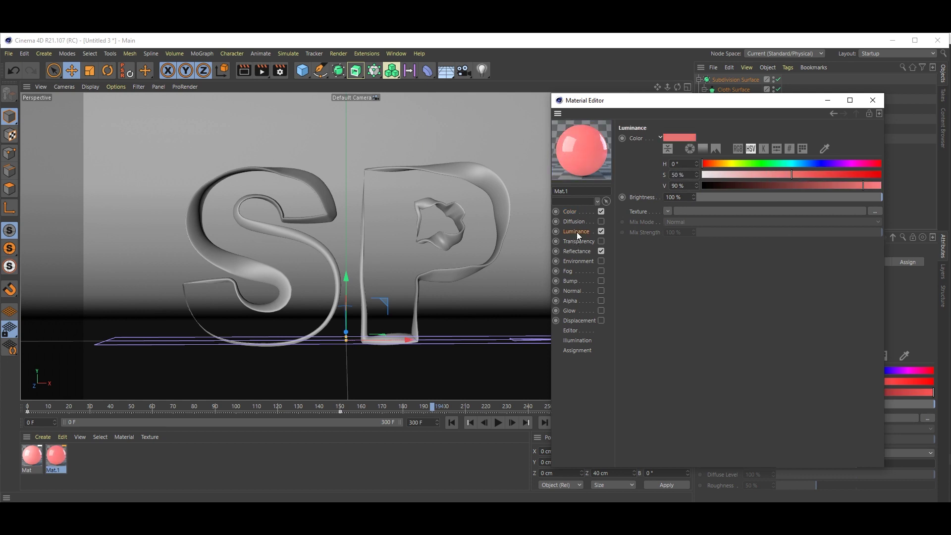
{"action": "left_click", "coordinate": [694, 174]}
{"action": "type", "text": "62"}
{"action": "key", "text": "Return"}
{"action": "left_click", "coordinate": [687, 184]}
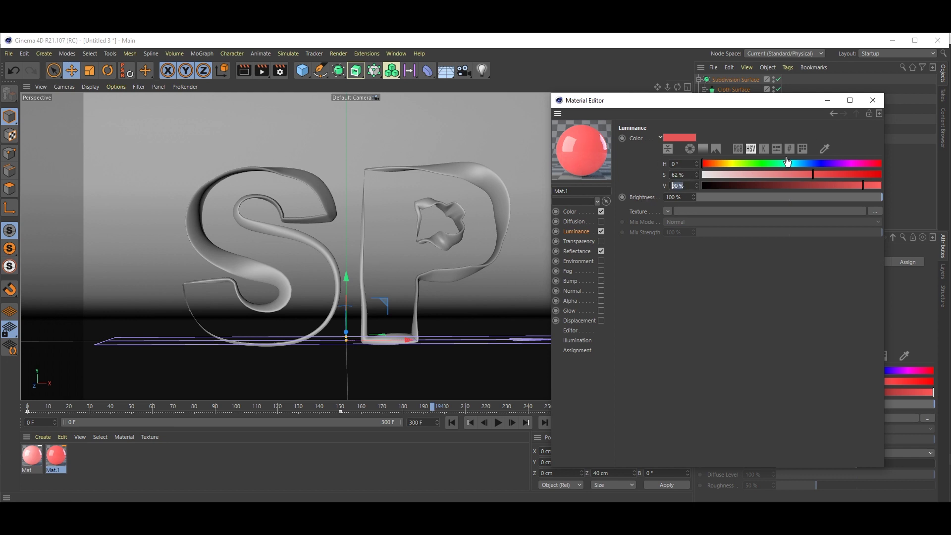
{"action": "left_click", "coordinate": [869, 102]}
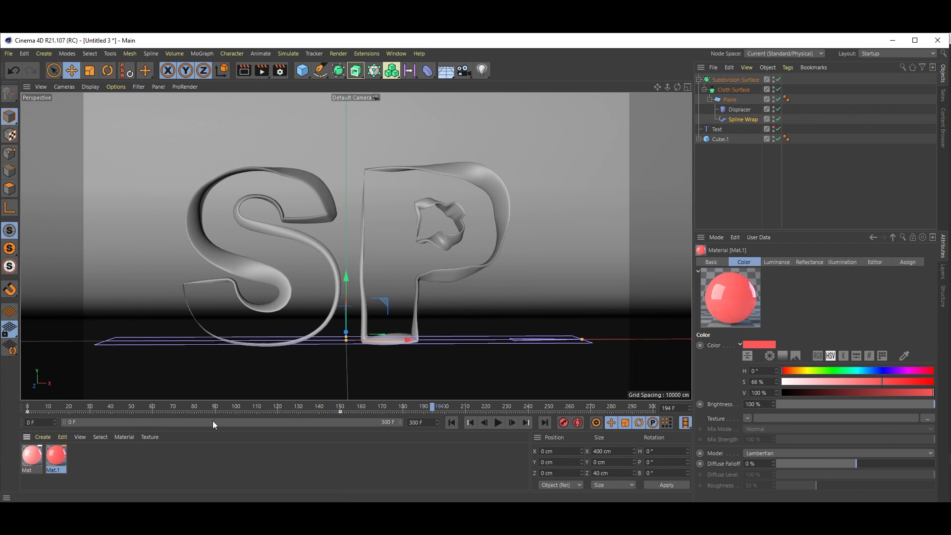
Apply the darker material Mat.1 to the Cube.1 backdrop and the lighter material Mat to the Subdivision Surface.
{"action": "left_click", "coordinate": [109, 468]}
{"action": "left_click", "coordinate": [57, 456]}
{"action": "left_click_drag", "start_coordinate": [46, 455], "coordinate": [133, 192]}
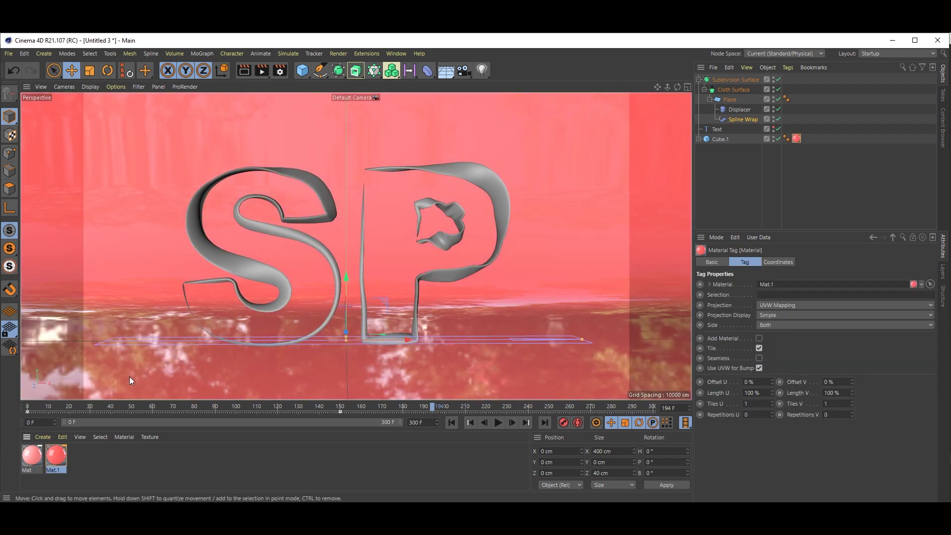
{"action": "left_click", "coordinate": [38, 458]}
{"action": "left_click_drag", "start_coordinate": [32, 459], "coordinate": [733, 76]}
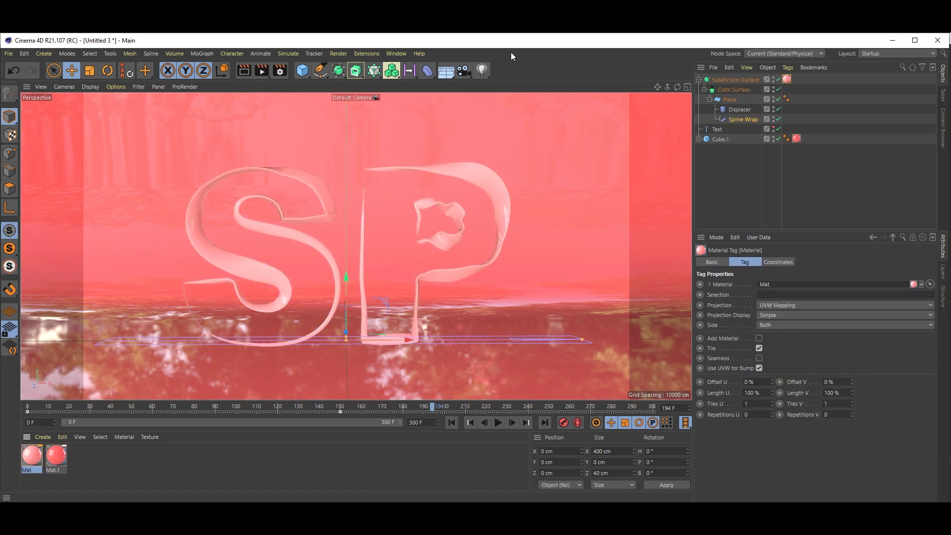
Add an area light and rotate it to a pitch of -90°.
{"action": "left_click_drag", "start_coordinate": [482, 70], "coordinate": [596, 103]}
{"action": "key", "text": "r"}
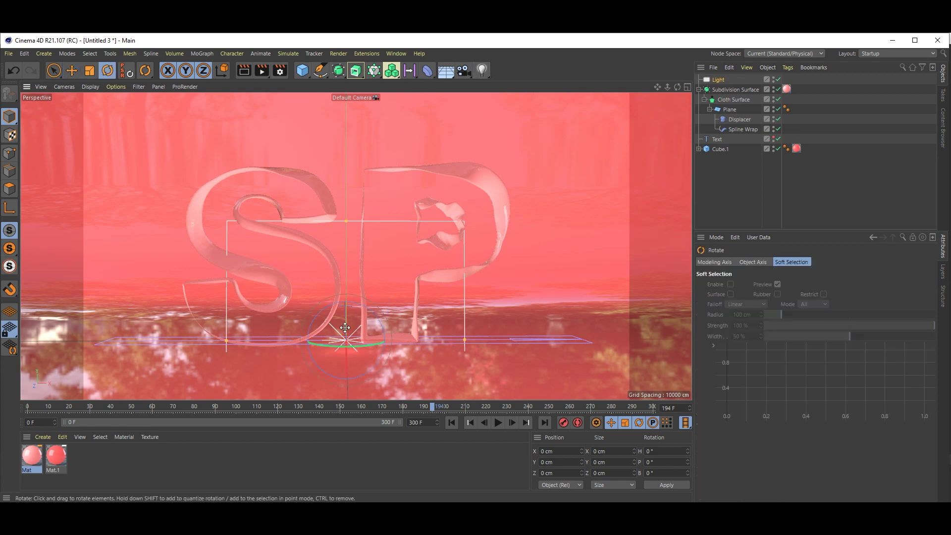
{"action": "left_click_drag", "start_coordinate": [346, 364], "coordinate": [372, 251]}
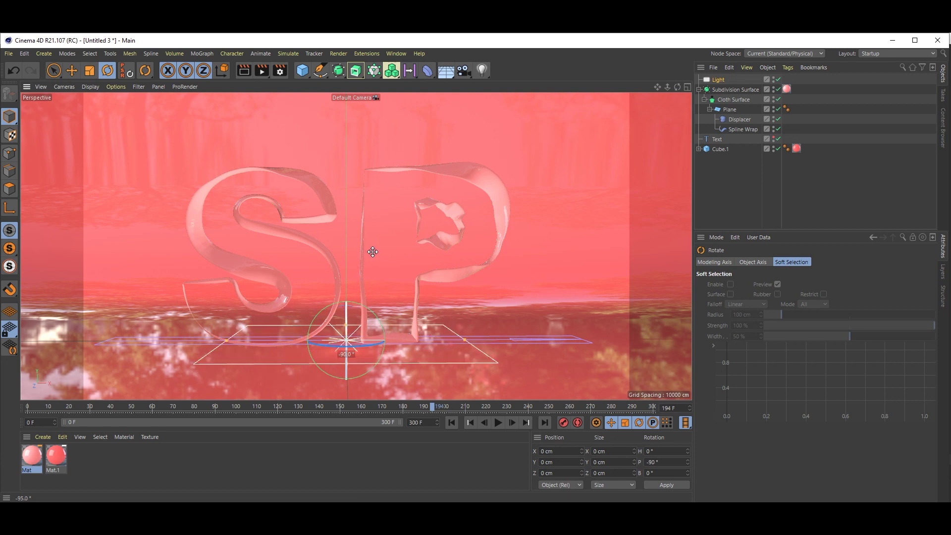
Move the area light up above the lettering to a Y position of about 282 cm.
{"action": "left_click", "coordinate": [718, 80]}
{"action": "key", "text": "e"}
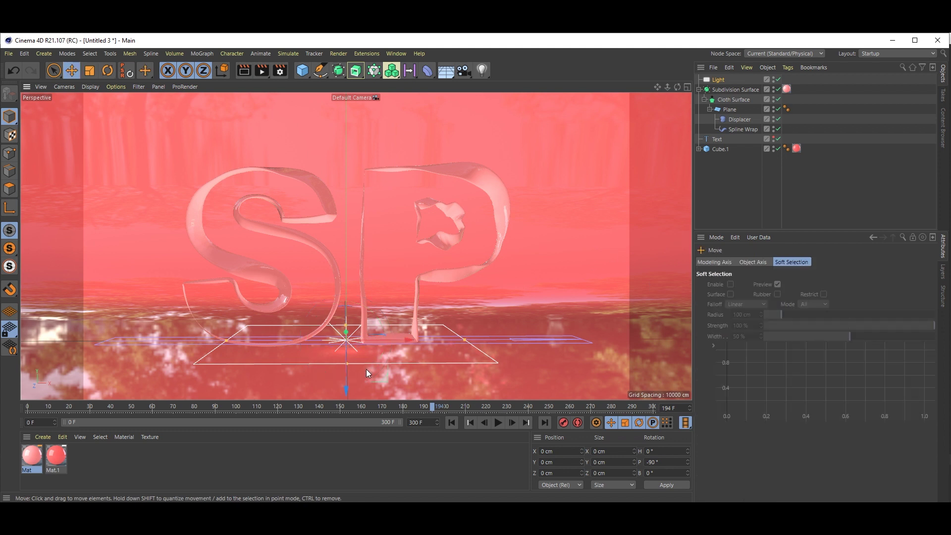
{"action": "left_click_drag", "start_coordinate": [346, 389], "coordinate": [409, 92]}
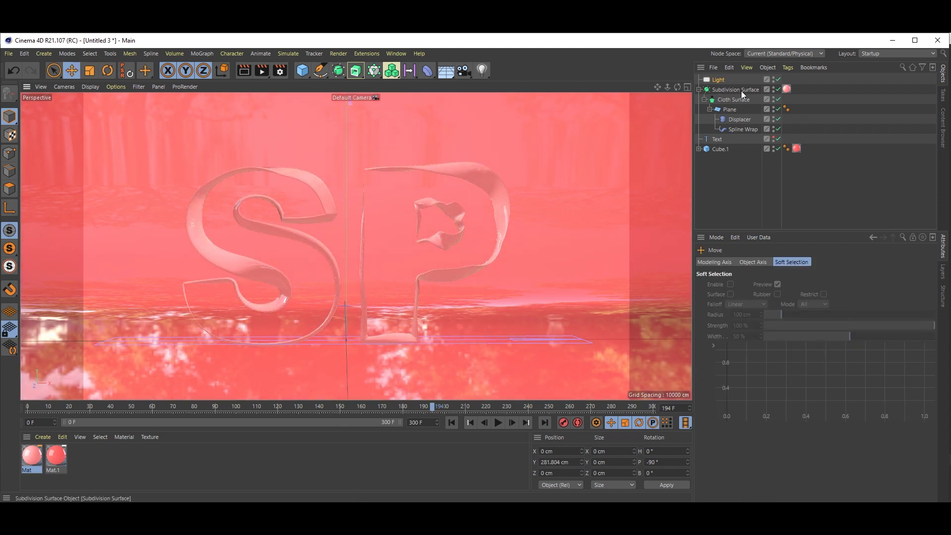
Set the light's shadow type to Area.
{"action": "left_click", "coordinate": [717, 80]}
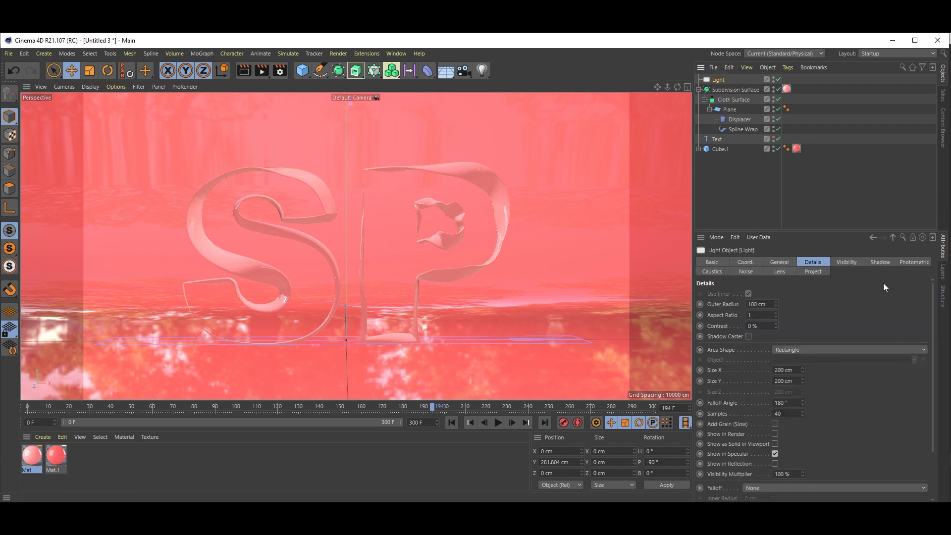
{"action": "left_click", "coordinate": [881, 262]}
{"action": "left_click", "coordinate": [778, 294]}
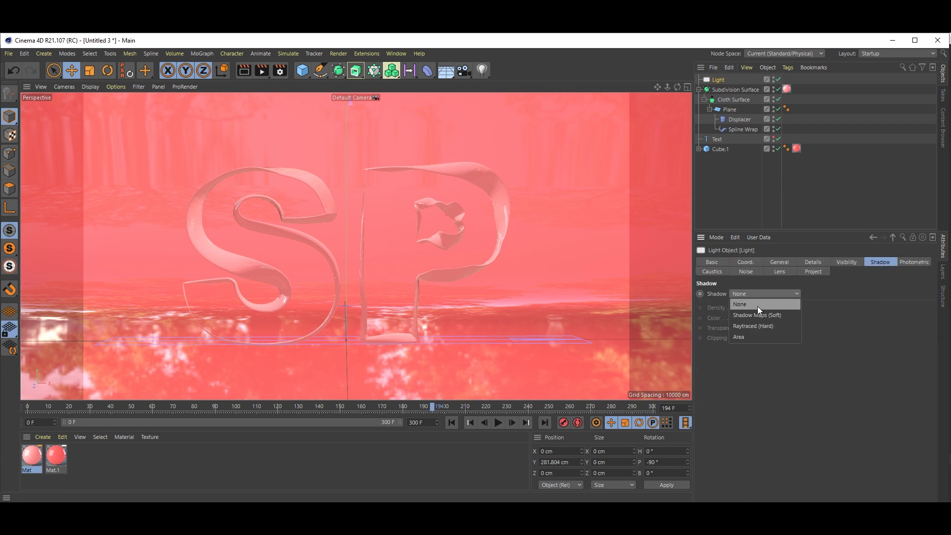
{"action": "left_click", "coordinate": [754, 336]}
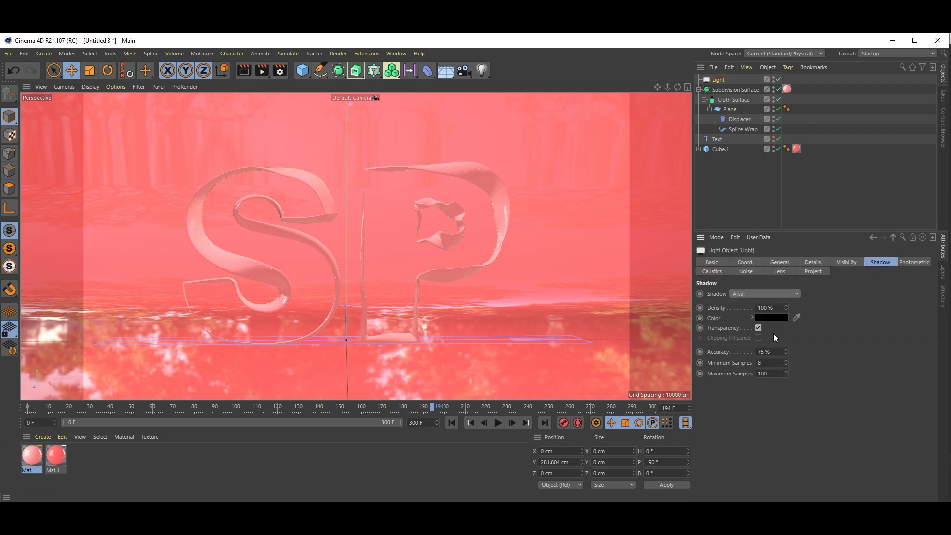
Set the light's falloff to Inverse Square (Physically Accurate) and show the scene in all four views.
{"action": "left_click", "coordinate": [814, 261]}
{"action": "scroll", "coordinate": [776, 460], "scroll_direction": "down", "scroll_amount": 3}
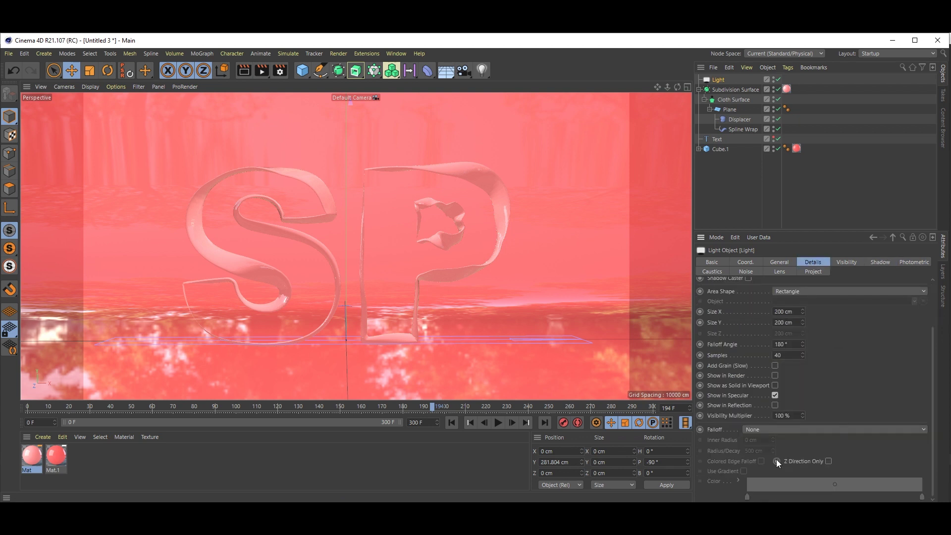
{"action": "left_click", "coordinate": [791, 427]}
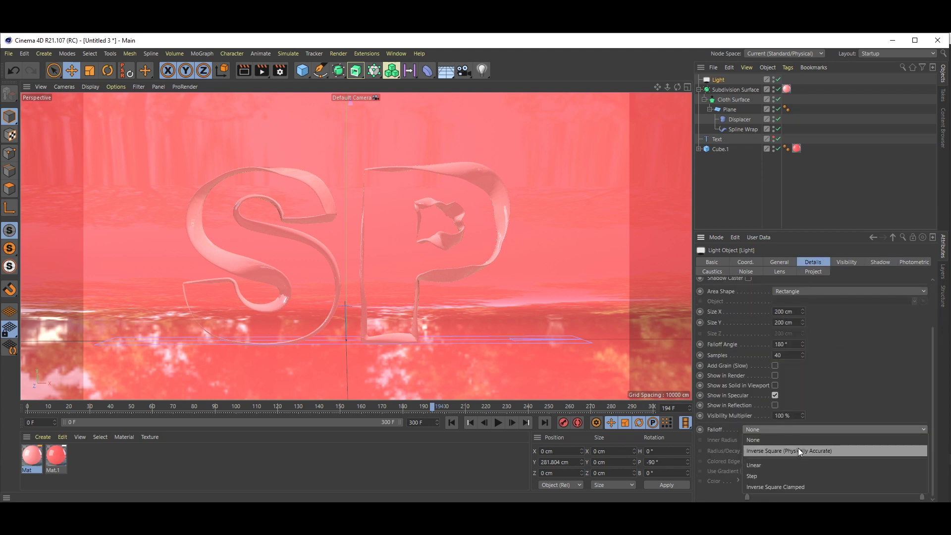
{"action": "left_click", "coordinate": [798, 450]}
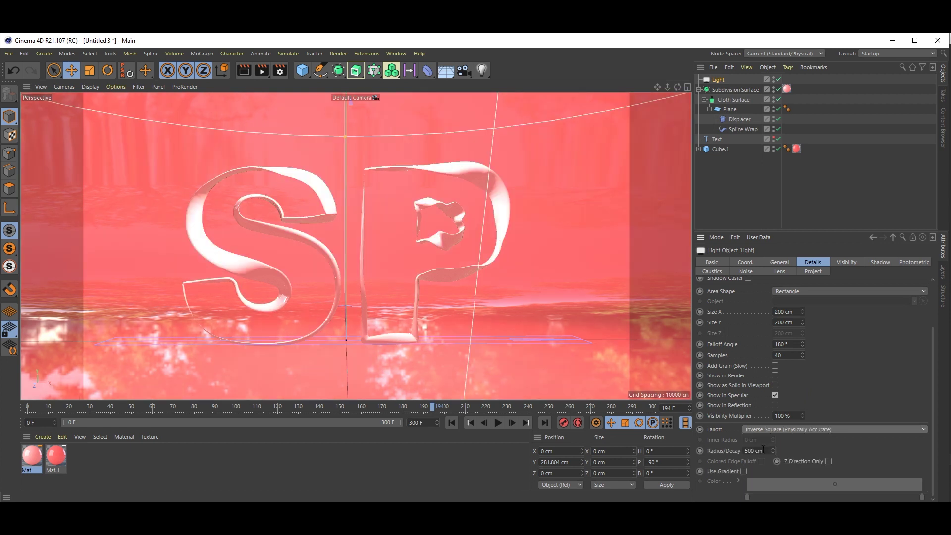
{"action": "middle_click", "coordinate": [525, 292]}
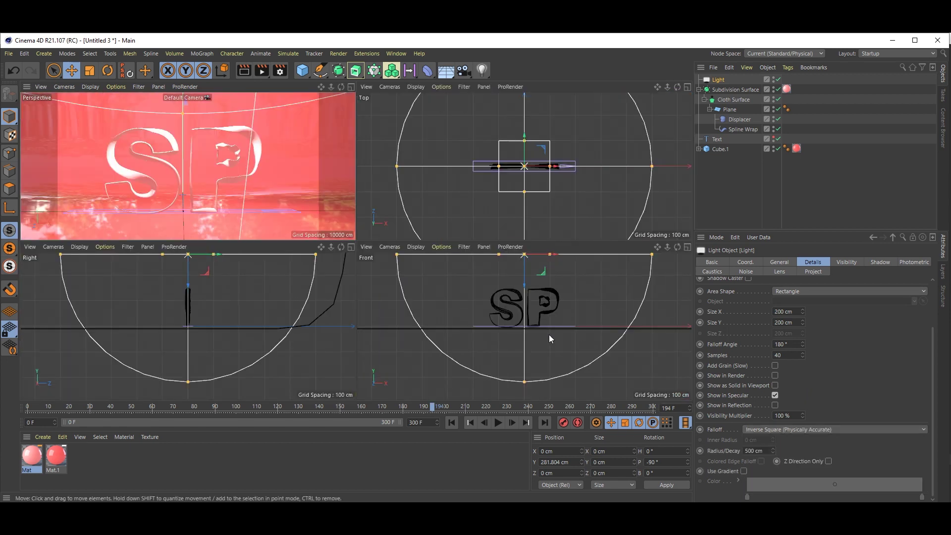
Enlarge the area light's falloff radius to about 476 cm and raise the light to a Y position of about 479 cm.
{"action": "middle_click", "coordinate": [549, 334]}
{"action": "left_click_drag", "start_coordinate": [356, 363], "coordinate": [369, 288]}
{"action": "scroll", "coordinate": [431, 277], "scroll_direction": "down", "scroll_amount": 8}
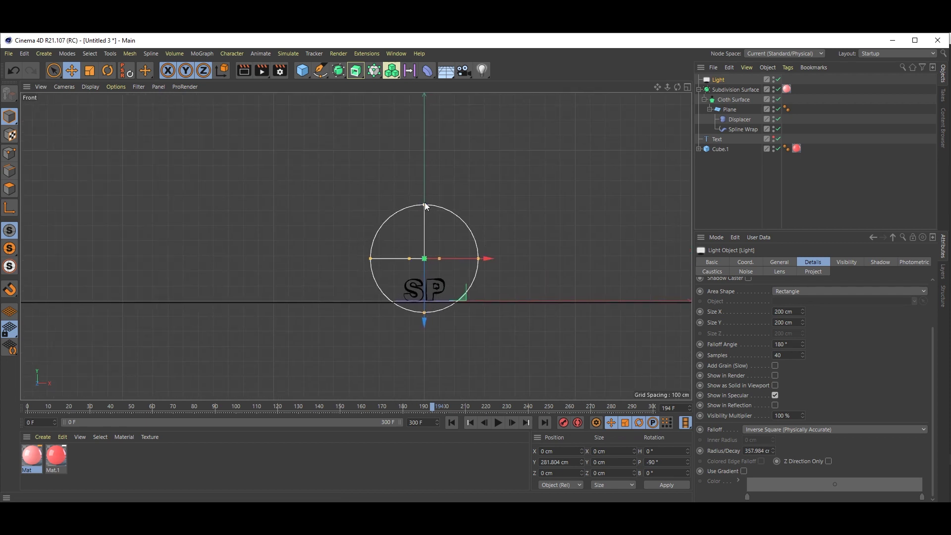
{"action": "left_click_drag", "start_coordinate": [424, 204], "coordinate": [425, 187]}
{"action": "left_click_drag", "start_coordinate": [423, 319], "coordinate": [424, 281]}
{"action": "middle_click", "coordinate": [466, 277]}
{"action": "middle_click", "coordinate": [221, 160]}
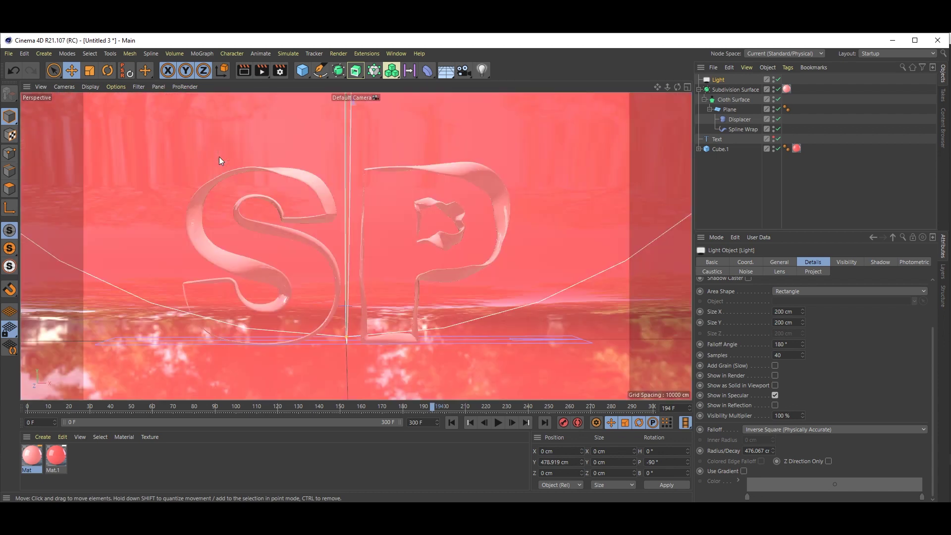
Set the render anti-aliasing to Best and render the perspective view.
{"action": "left_click", "coordinate": [280, 72]}
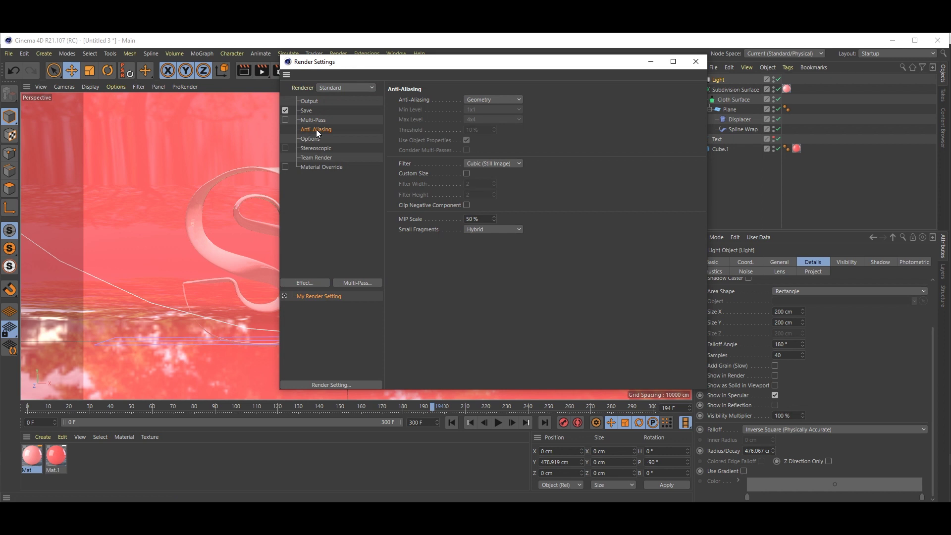
{"action": "left_click", "coordinate": [485, 100]}
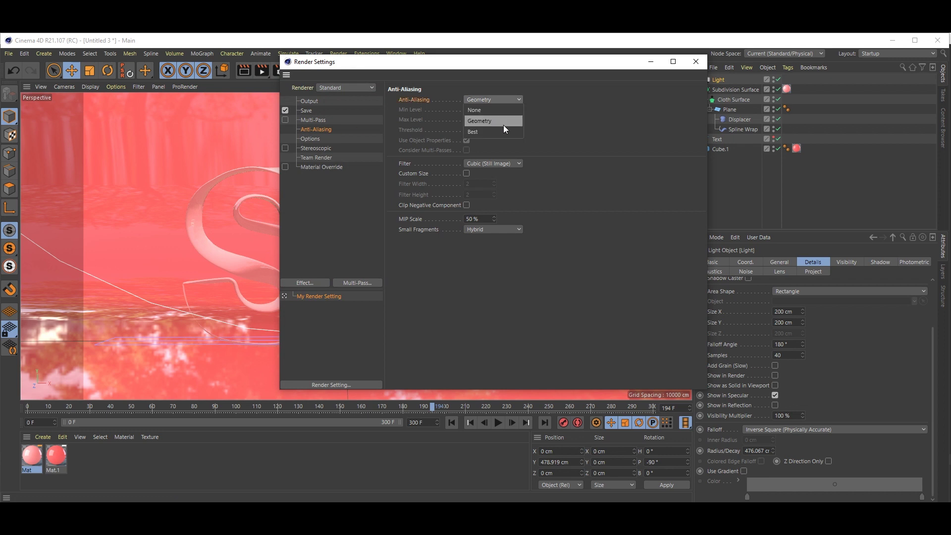
{"action": "left_click", "coordinate": [489, 131]}
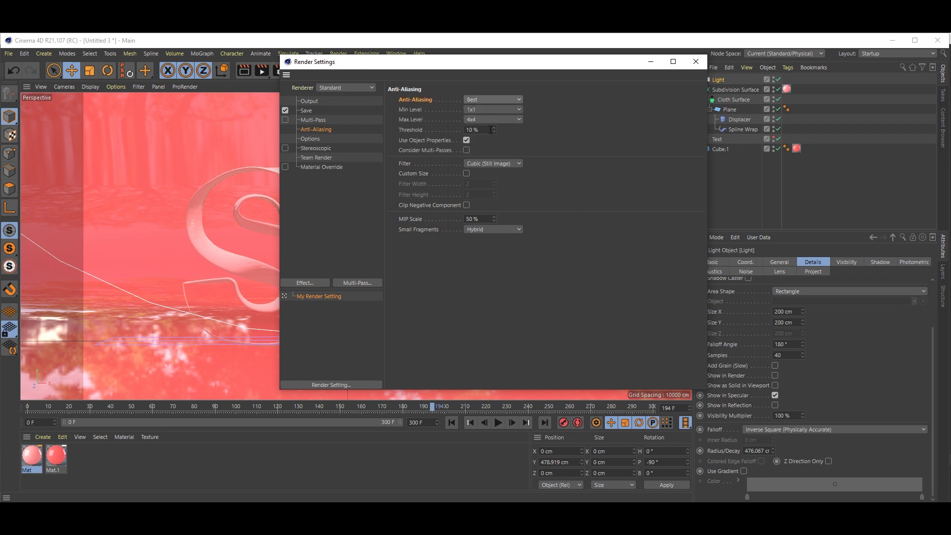
{"action": "left_click", "coordinate": [696, 62]}
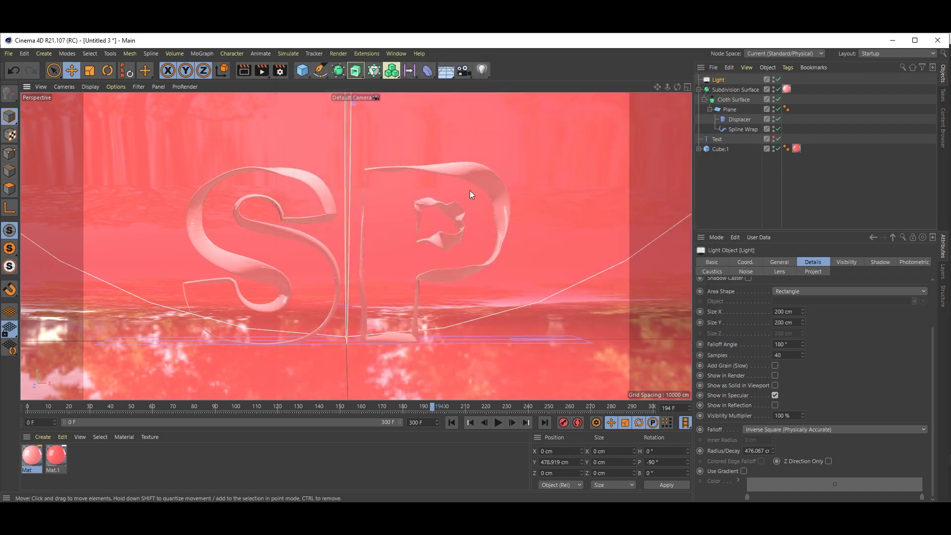
{"action": "left_click", "coordinate": [244, 72]}
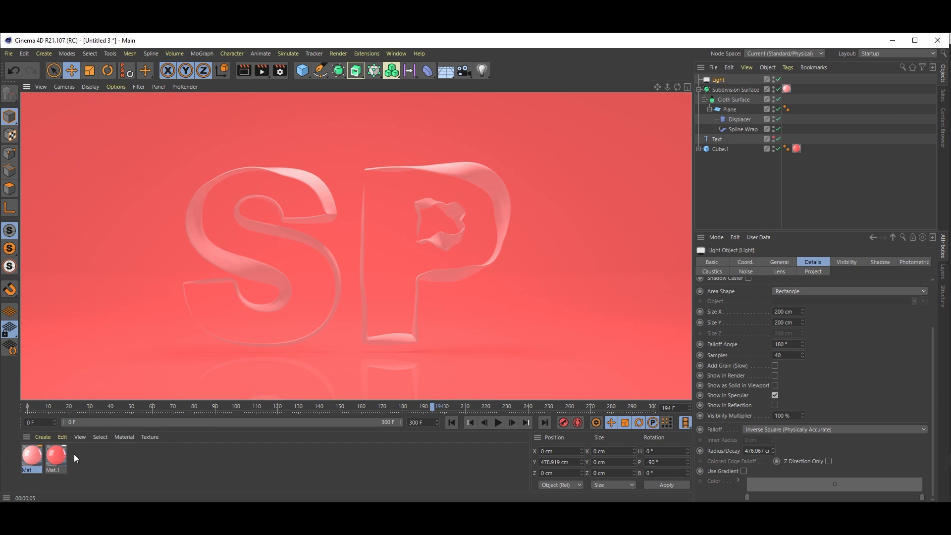
Lower the saturation of the lettering material's color to 23% and its luminance to about 28%, and render the view.
{"action": "double_click", "coordinate": [34, 459]}
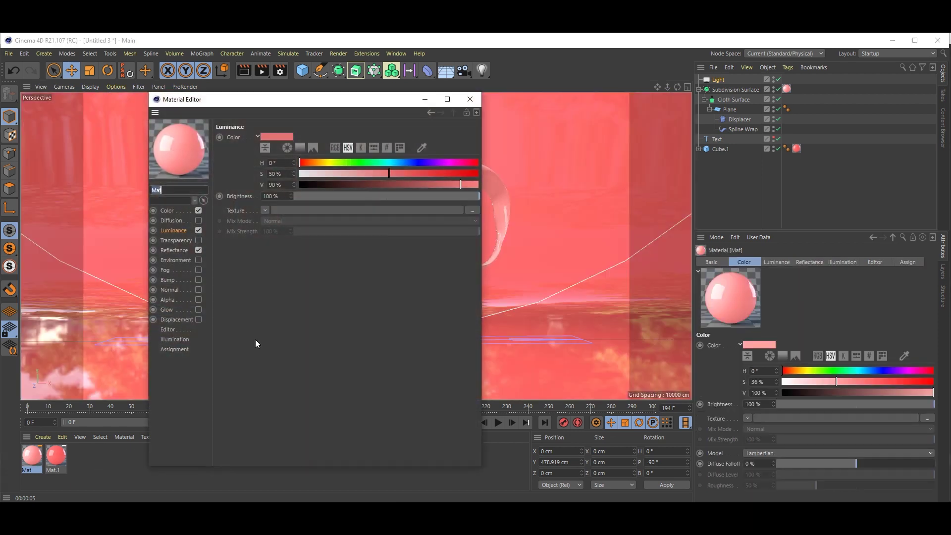
{"action": "left_click", "coordinate": [168, 210]}
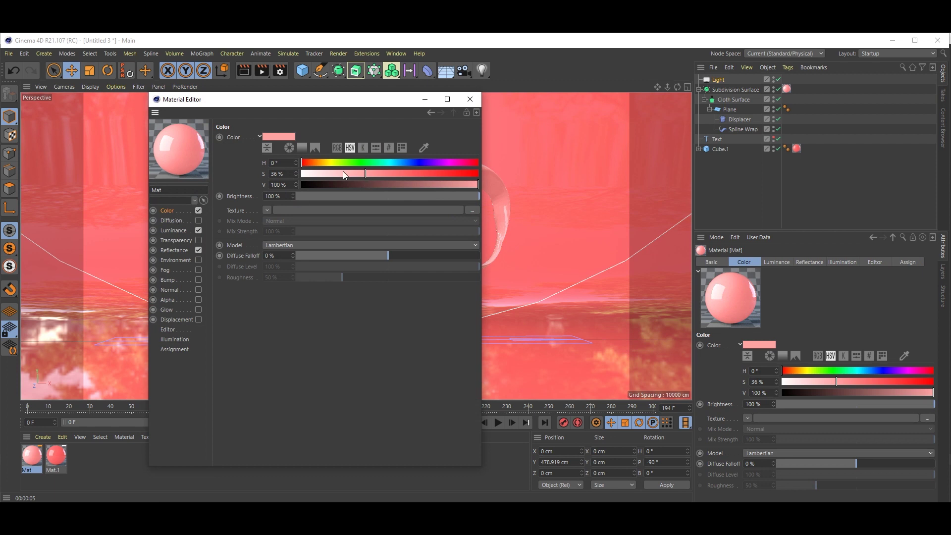
{"action": "left_click", "coordinate": [341, 174]}
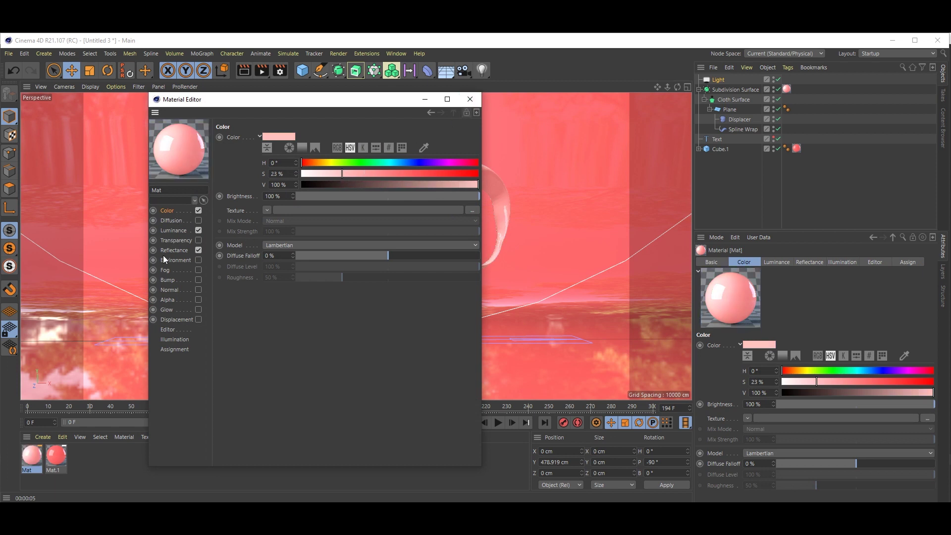
{"action": "left_click", "coordinate": [174, 230]}
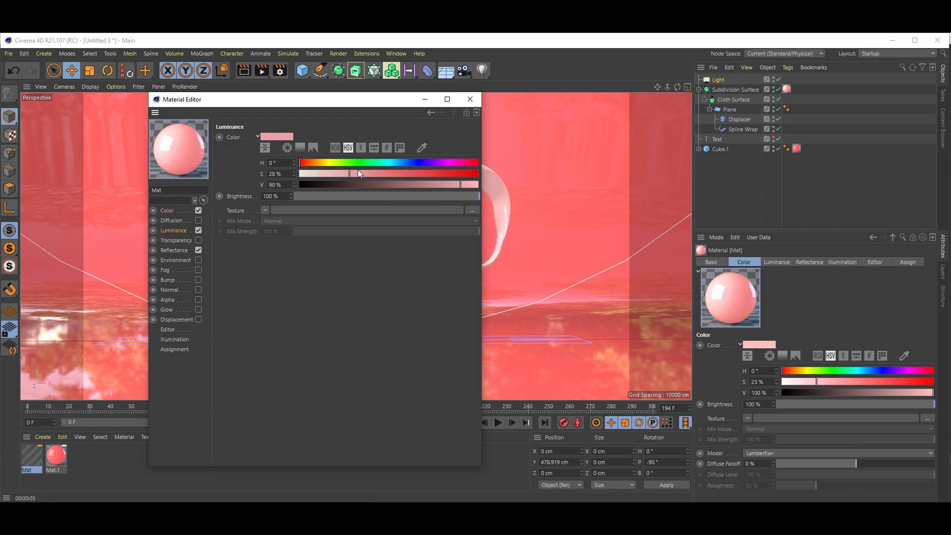
{"action": "left_click", "coordinate": [470, 99]}
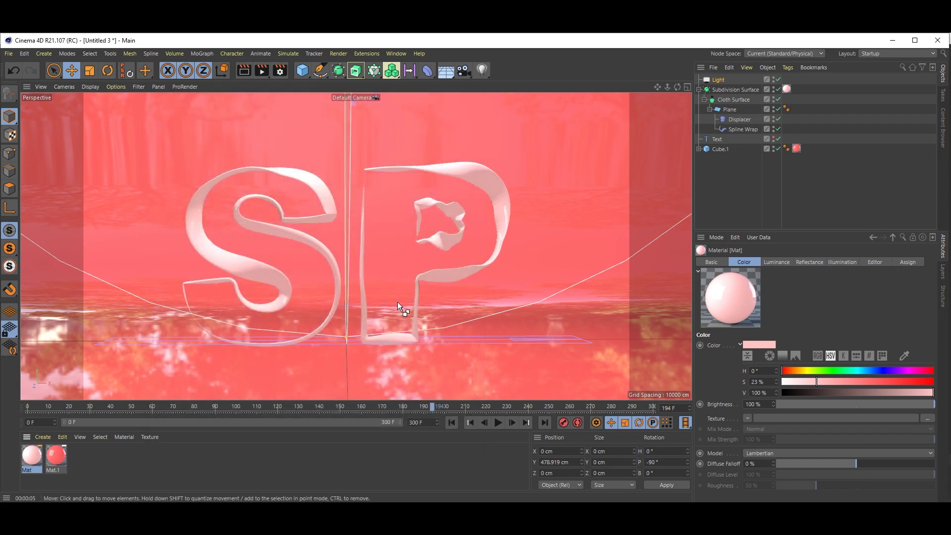
{"action": "key", "text": "ctrl+r"}
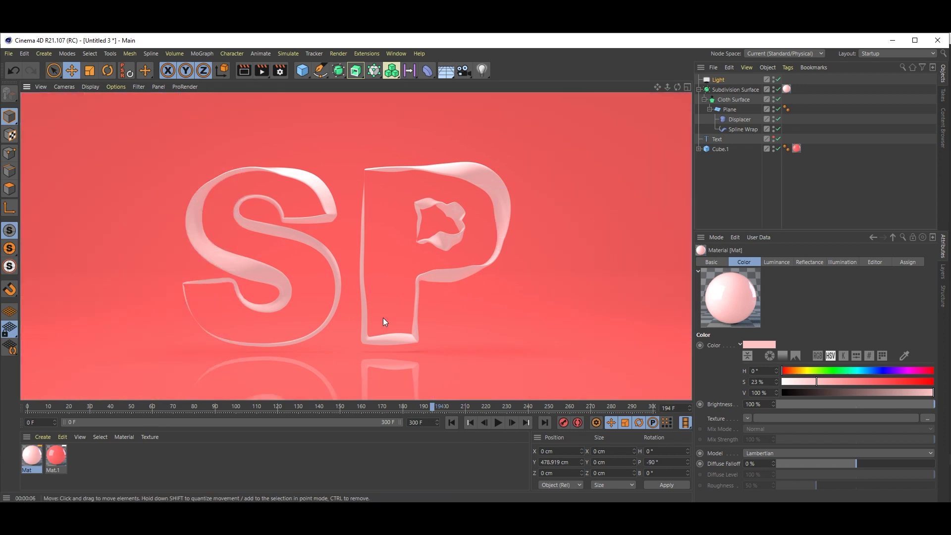
Play the lettering animation from the first frame and stop it at frame 172.
{"action": "left_click", "coordinate": [451, 422]}
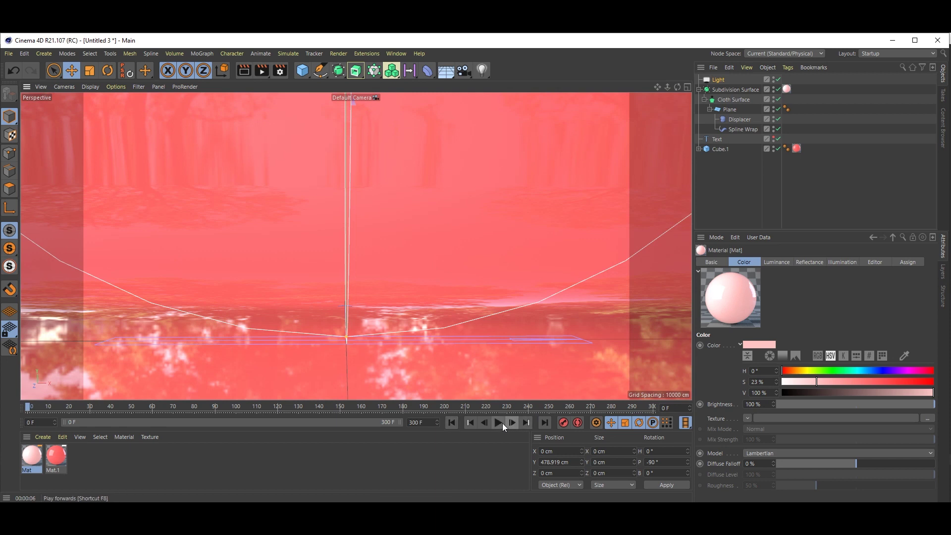
{"action": "left_click", "coordinate": [502, 423]}
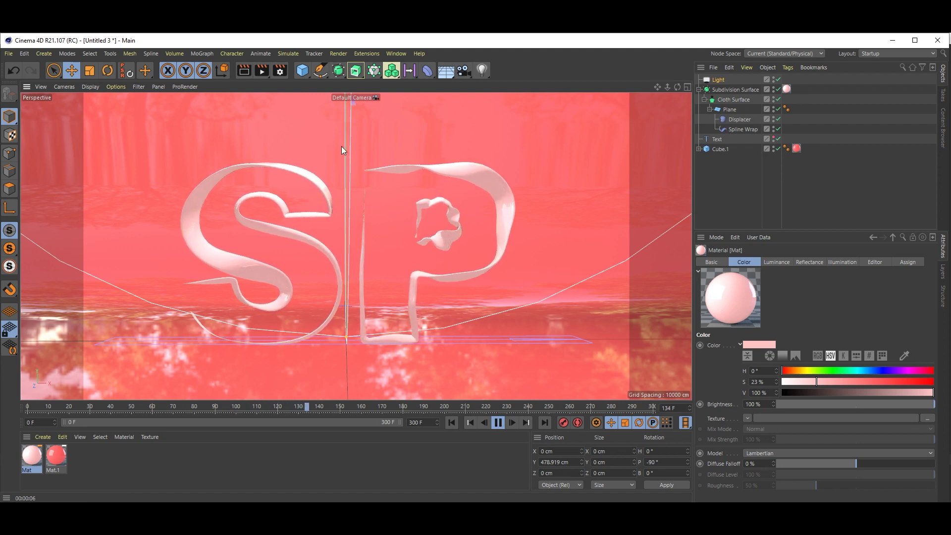
{"action": "left_click", "coordinate": [498, 423]}
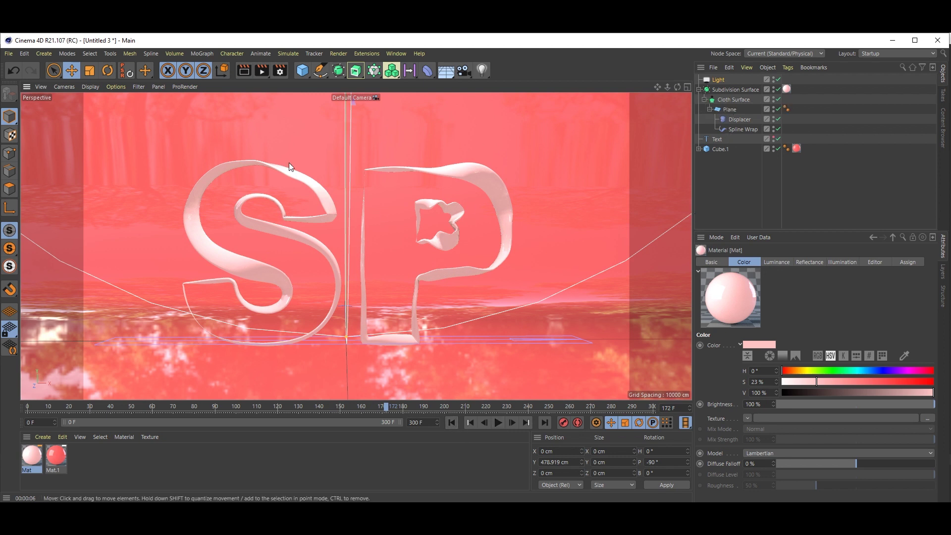
Add a Flower spline and scale it down to about 217 cm across.
{"action": "left_click", "coordinate": [323, 71]}
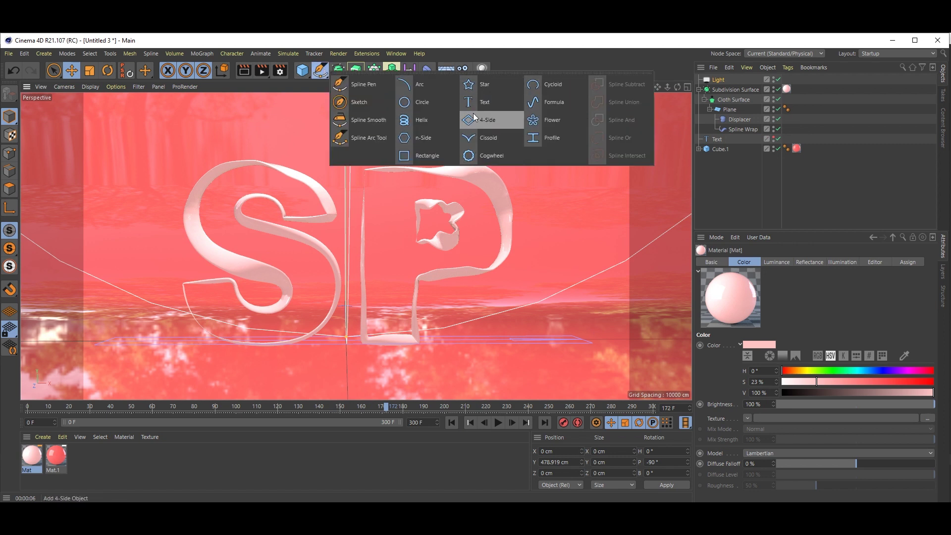
{"action": "left_click", "coordinate": [548, 125]}
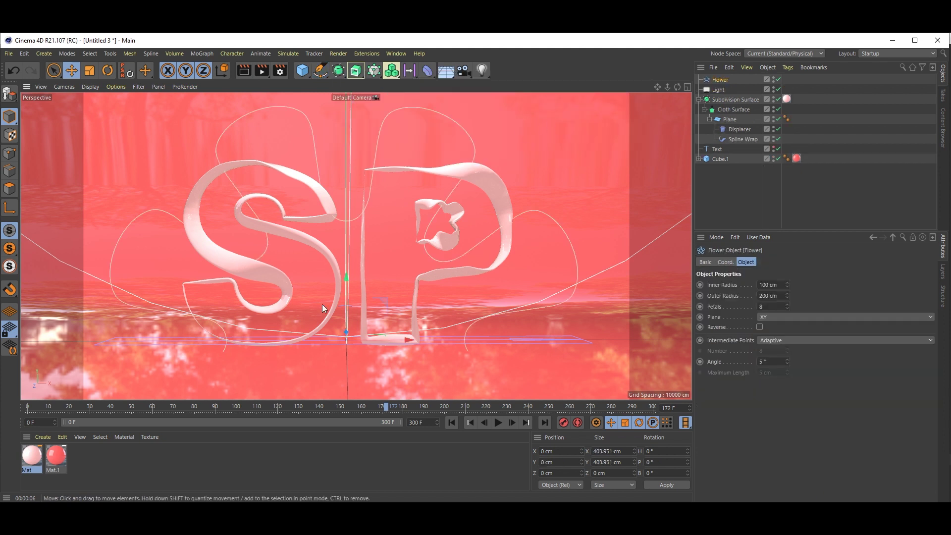
{"action": "key", "text": "t"}
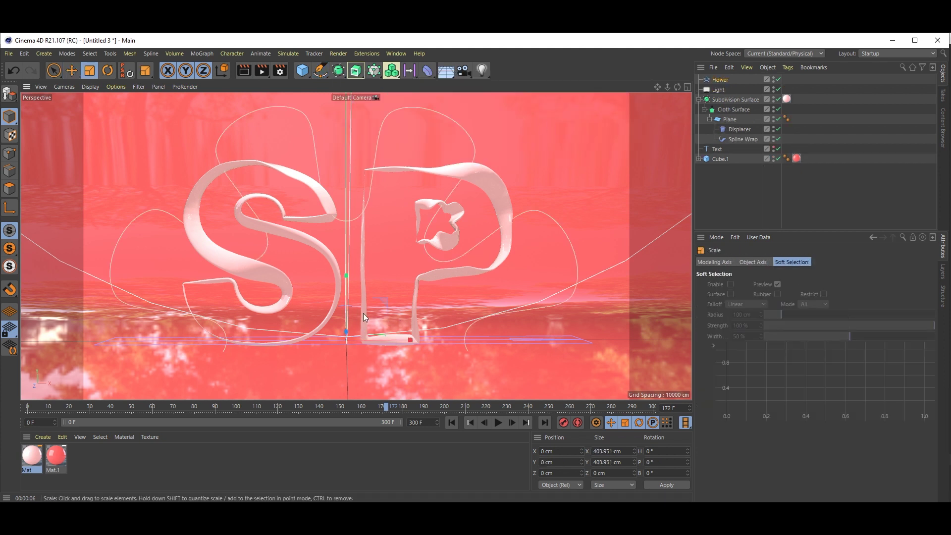
{"action": "left_click_drag", "start_coordinate": [363, 313], "coordinate": [262, 377]}
Raise the Flower spline to a Y position of about 87 cm and scale it down to about 169 cm across.
{"action": "key", "text": "e"}
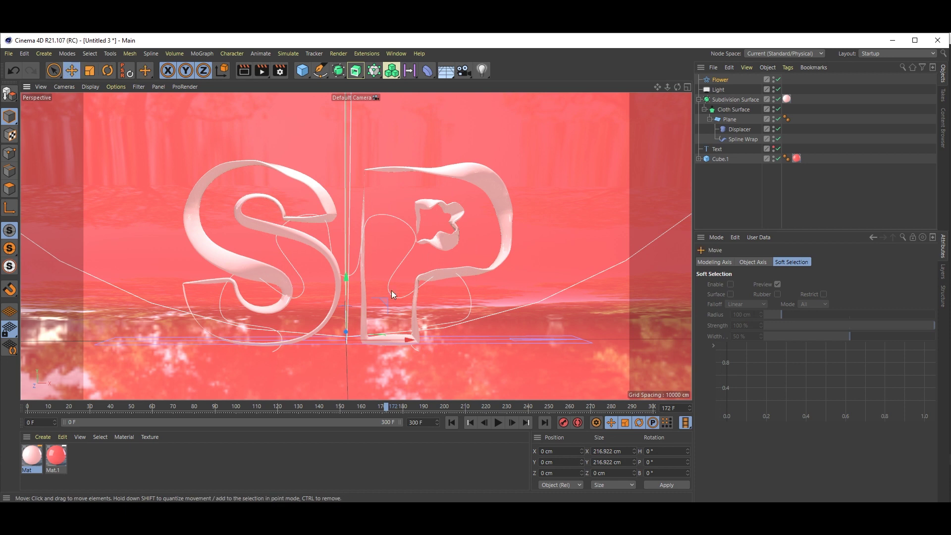
{"action": "left_click_drag", "start_coordinate": [345, 277], "coordinate": [373, 173]}
{"action": "key", "text": "t"}
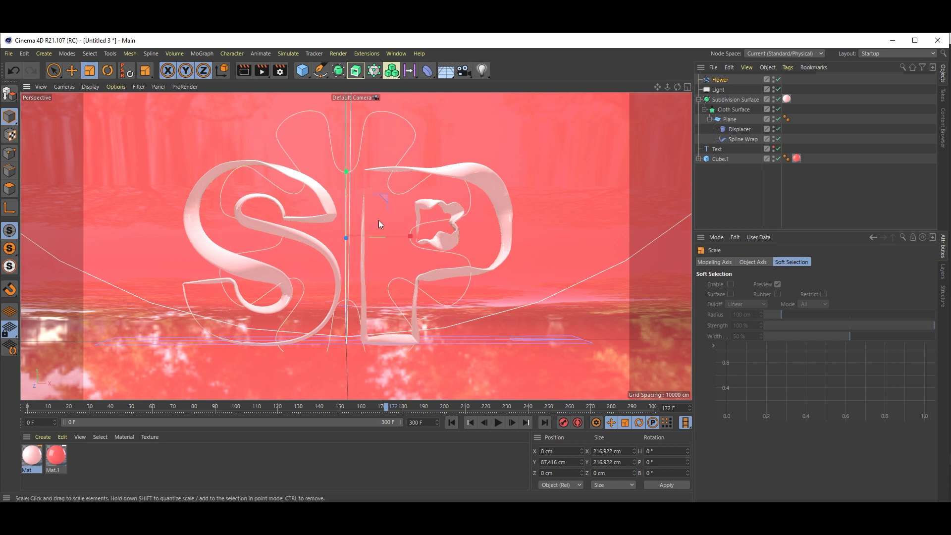
{"action": "left_click_drag", "start_coordinate": [376, 219], "coordinate": [328, 276]}
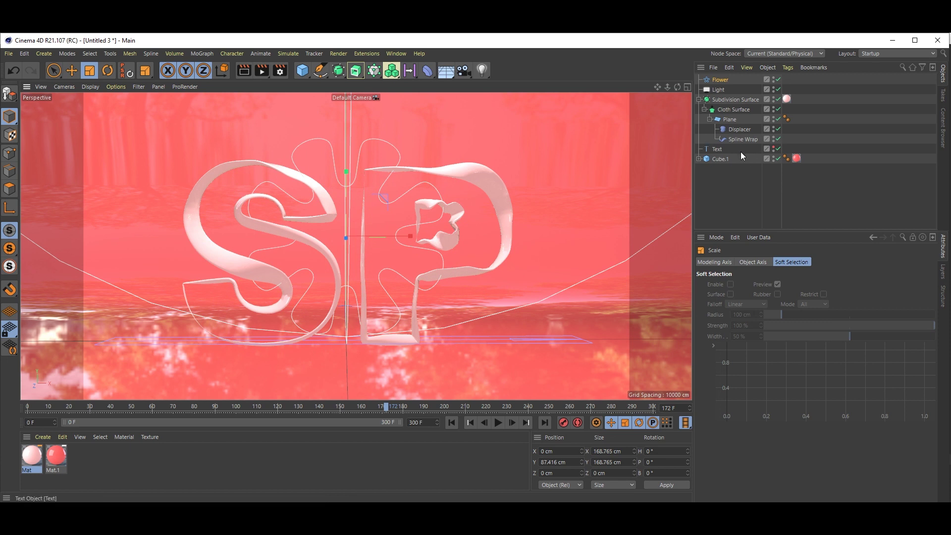
Assign the Flower as the Spline Wrap's spline in place of the text.
{"action": "left_click", "coordinate": [743, 139]}
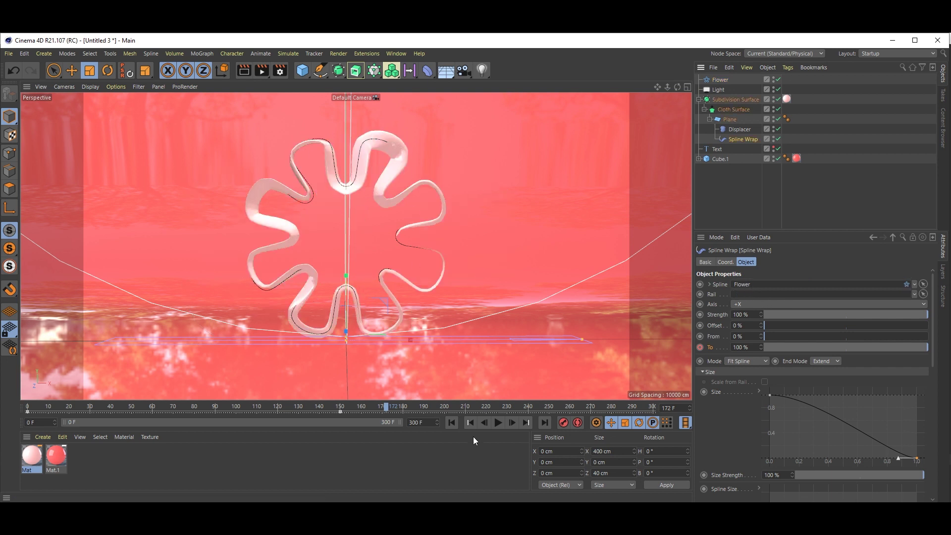
Play the flower ribbon animation from the first frame, stop it at frame 202 and render the view.
{"action": "left_click", "coordinate": [452, 423]}
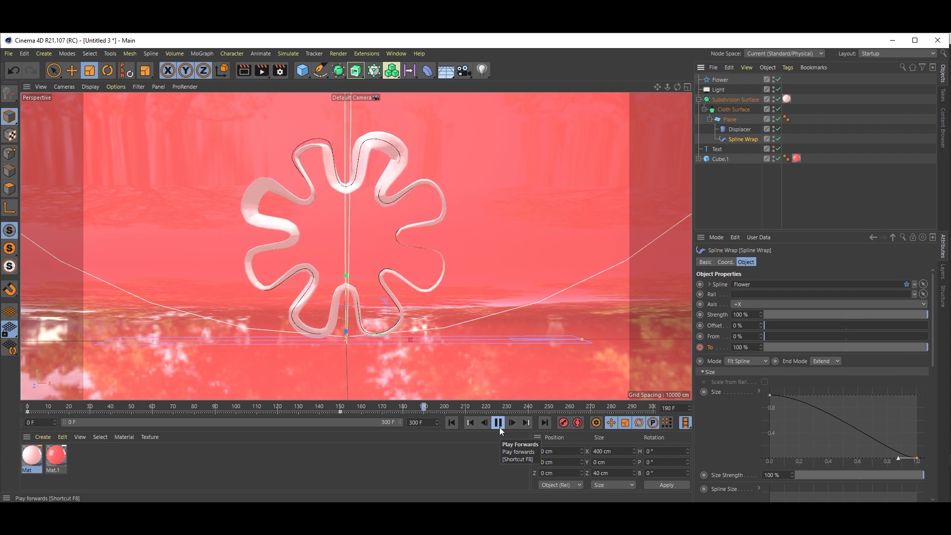
{"action": "left_click", "coordinate": [498, 422]}
{"action": "key", "text": "ctrl+r"}
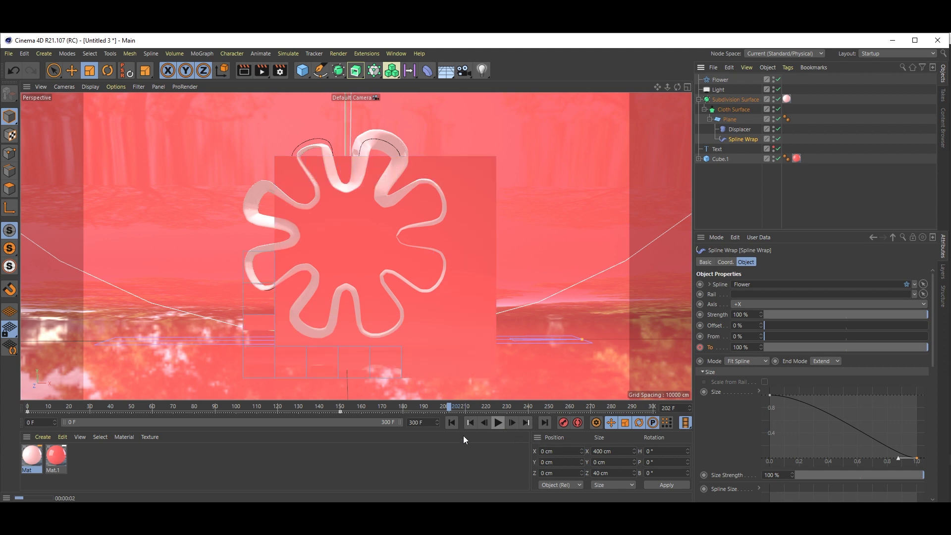